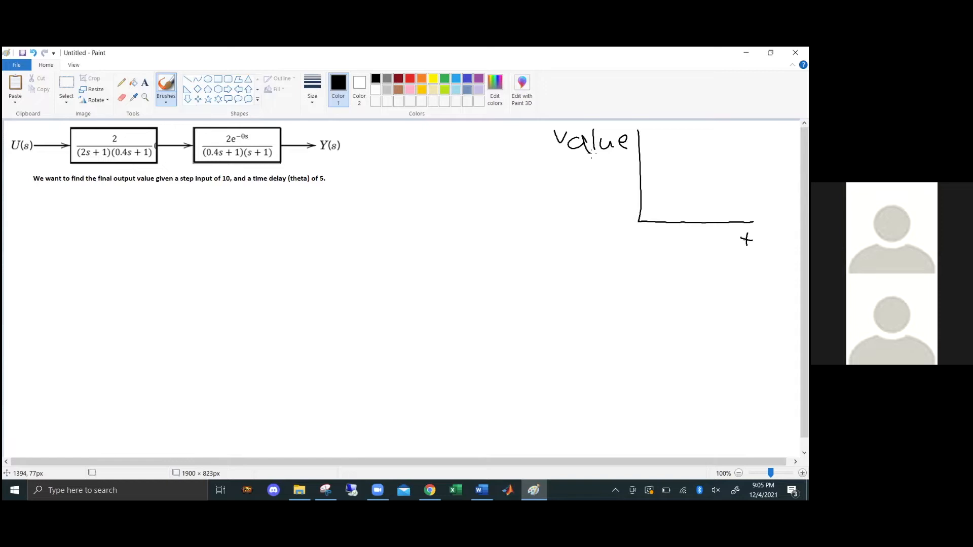
# Step: Circle the input U(s) in the block diagram and draw a step-input symbol beneath it
pyautogui.moveTo(26, 130)
pyautogui.mouseDown()
pyautogui.moveTo(25, 164)
pyautogui.moveTo(29, 135)
pyautogui.mouseUp()
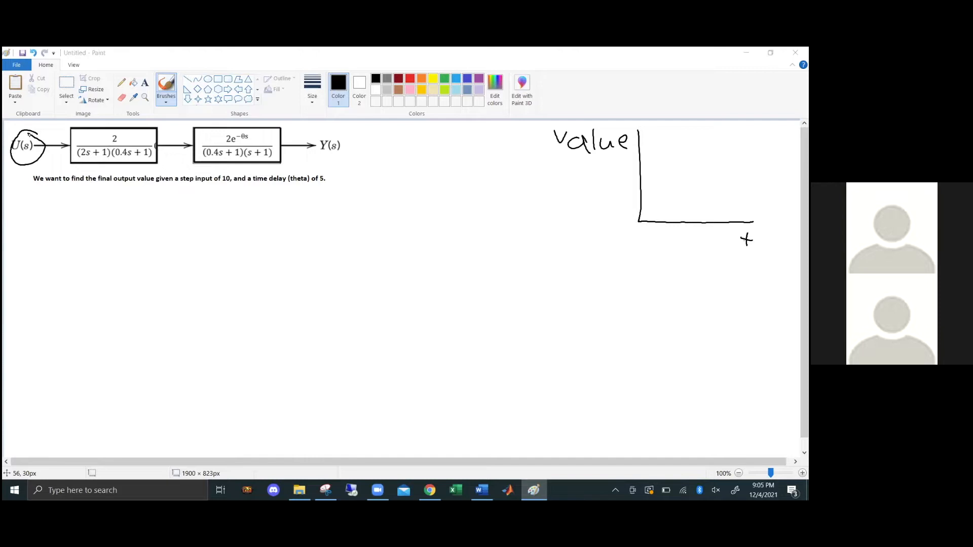
pyautogui.press('super+Tab')
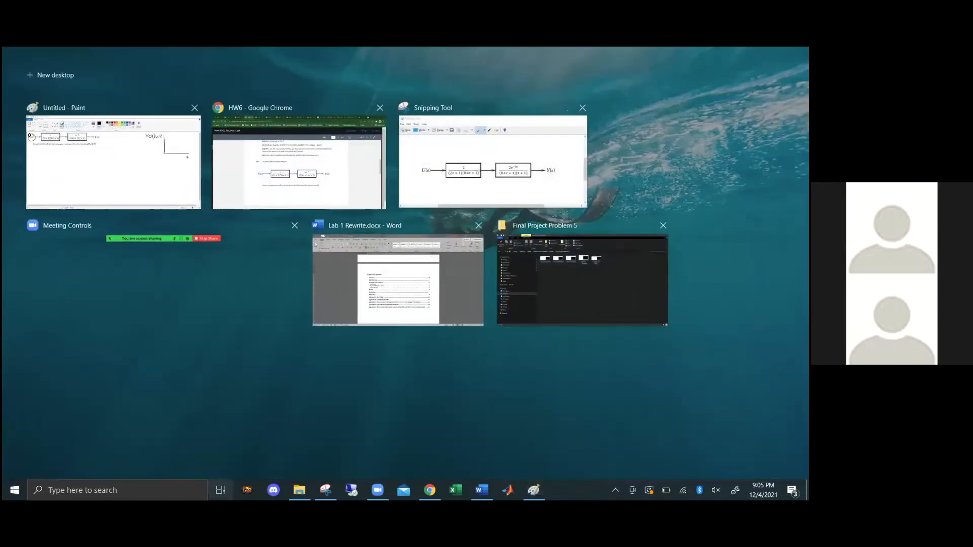
pyautogui.click(30, 135)
pyautogui.moveTo(16, 204)
pyautogui.mouseDown()
pyautogui.moveTo(34, 203)
pyautogui.moveTo(49, 185)
pyautogui.mouseUp()
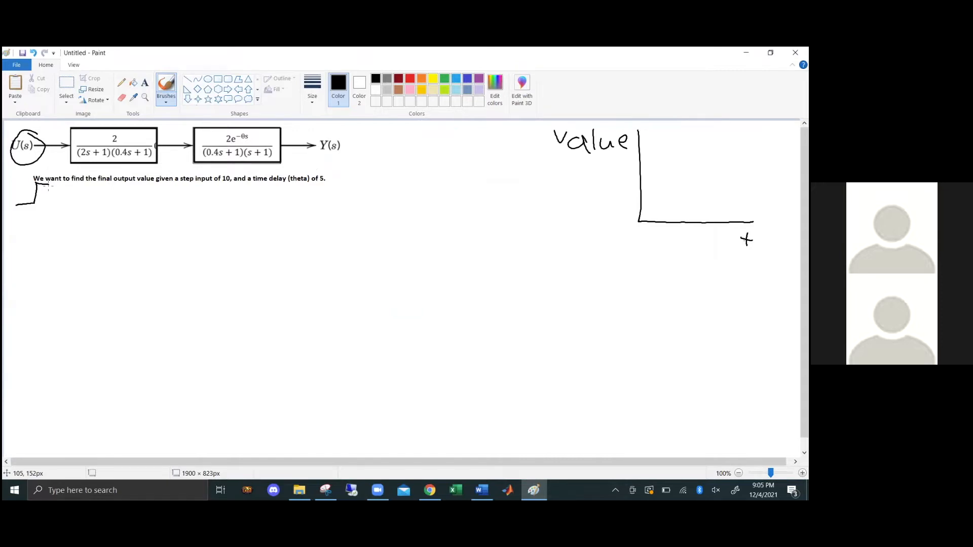
# Step: Circle the e^-θs delay term in the second block and write the combined numerator 4e^-θs above a fraction line
pyautogui.moveTo(247, 129)
pyautogui.mouseDown()
pyautogui.moveTo(243, 154)
pyautogui.moveTo(255, 130)
pyautogui.mouseUp()
pyautogui.moveTo(157, 191)
pyautogui.mouseDown()
pyautogui.moveTo(178, 208)
pyautogui.moveTo(197, 193)
pyautogui.moveTo(203, 214)
pyautogui.moveTo(221, 191)
pyautogui.moveTo(263, 201)
pyautogui.moveTo(255, 208)
pyautogui.mouseUp()
pyautogui.moveTo(103, 224); pyautogui.dragTo(378, 221)
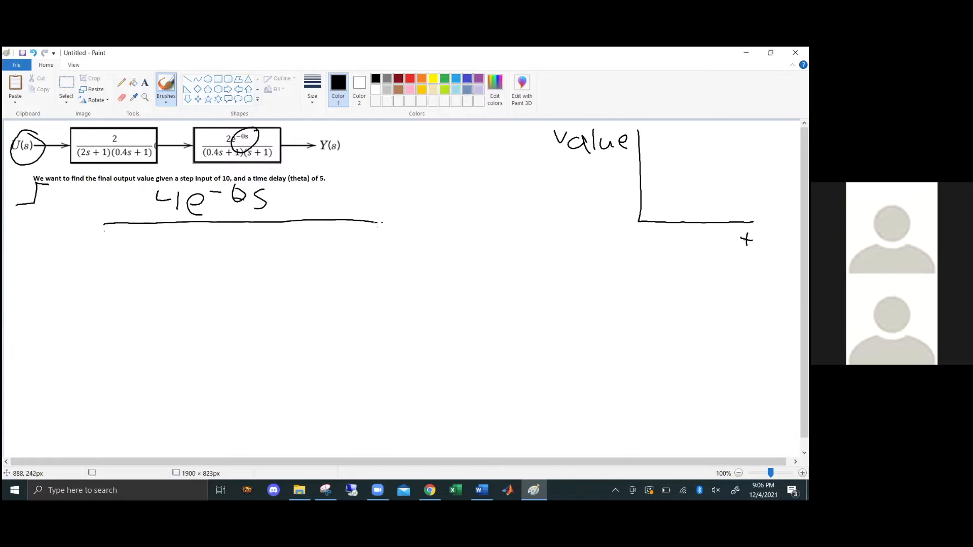
# Step: Write the expanded denominator .32x^4 + 2.08x^3 + 4.56x^2 + 3.8x + 1 and extend the fraction line across it
pyautogui.moveTo(102, 235)
pyautogui.mouseDown()
pyautogui.moveTo(110, 256)
pyautogui.moveTo(141, 259)
pyautogui.mouseUp()
pyautogui.moveTo(137, 243); pyautogui.dragTo(155, 260)
pyautogui.moveTo(156, 244)
pyautogui.mouseDown()
pyautogui.moveTo(144, 260)
pyautogui.moveTo(165, 238)
pyautogui.mouseUp()
pyautogui.moveTo(166, 231)
pyautogui.mouseDown()
pyautogui.moveTo(187, 258)
pyautogui.moveTo(196, 247)
pyautogui.moveTo(210, 260)
pyautogui.moveTo(234, 244)
pyautogui.moveTo(268, 252)
pyautogui.moveTo(274, 244)
pyautogui.moveTo(272, 262)
pyautogui.mouseUp()
pyautogui.click(219, 259)
pyautogui.moveTo(277, 228)
pyautogui.mouseDown()
pyautogui.moveTo(277, 243)
pyautogui.moveTo(302, 261)
pyautogui.mouseUp()
pyautogui.moveTo(297, 255)
pyautogui.mouseDown()
pyautogui.moveTo(350, 247)
pyautogui.moveTo(346, 258)
pyautogui.moveTo(388, 259)
pyautogui.moveTo(379, 259)
pyautogui.mouseUp()
pyautogui.click(338, 260)
pyautogui.moveTo(395, 235)
pyautogui.mouseDown()
pyautogui.moveTo(424, 254)
pyautogui.moveTo(433, 246)
pyautogui.mouseUp()
pyautogui.moveTo(454, 245)
pyautogui.mouseDown()
pyautogui.moveTo(462, 255)
pyautogui.moveTo(476, 239)
pyautogui.moveTo(497, 256)
pyautogui.moveTo(484, 256)
pyautogui.moveTo(514, 258)
pyautogui.moveTo(523, 248)
pyautogui.mouseUp()
pyautogui.moveTo(530, 238); pyautogui.dragTo(532, 258)
pyautogui.moveTo(372, 226); pyautogui.dragTo(540, 220)
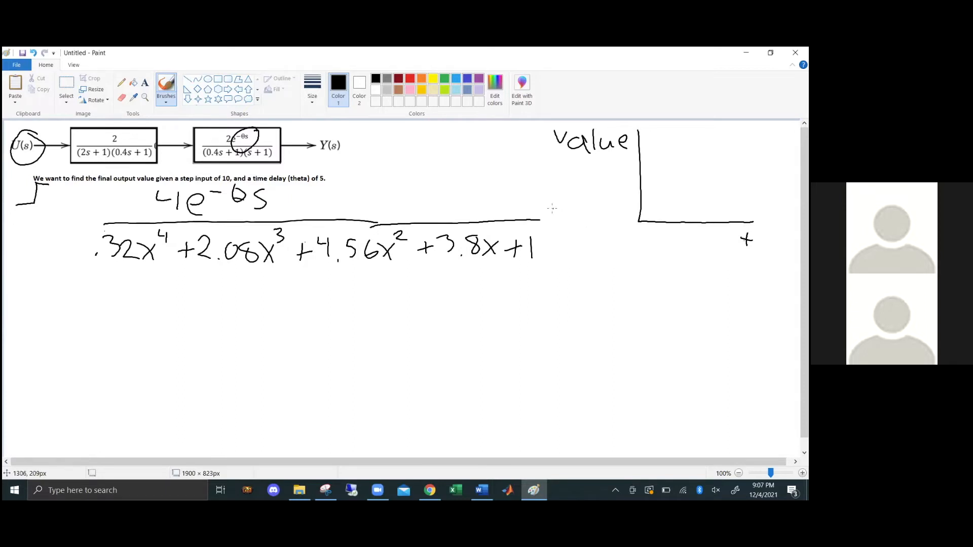
# Step: Write the final value theorem expression lim s→0 sY(s) below the transfer function
pyautogui.moveTo(86, 317)
pyautogui.mouseDown()
pyautogui.moveTo(127, 306)
pyautogui.moveTo(148, 318)
pyautogui.moveTo(89, 338)
pyautogui.moveTo(87, 357)
pyautogui.moveTo(133, 348)
pyautogui.mouseUp()
pyautogui.click(101, 305)
pyautogui.moveTo(125, 340); pyautogui.dragTo(129, 357)
pyautogui.moveTo(150, 346)
pyautogui.mouseDown()
pyautogui.moveTo(146, 361)
pyautogui.moveTo(153, 343)
pyautogui.mouseUp()
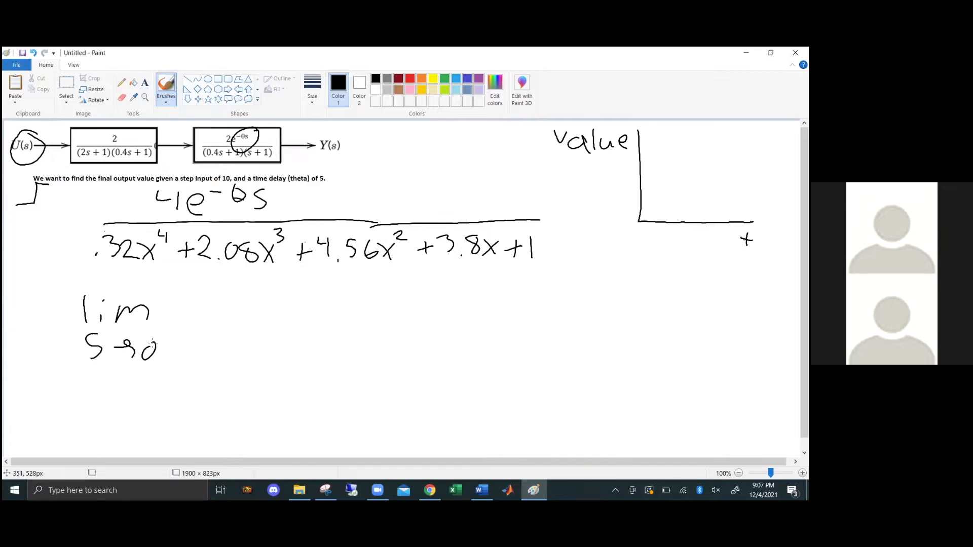
pyautogui.moveTo(181, 300)
pyautogui.mouseDown()
pyautogui.moveTo(164, 319)
pyautogui.moveTo(208, 304)
pyautogui.moveTo(205, 322)
pyautogui.moveTo(253, 325)
pyautogui.mouseUp()
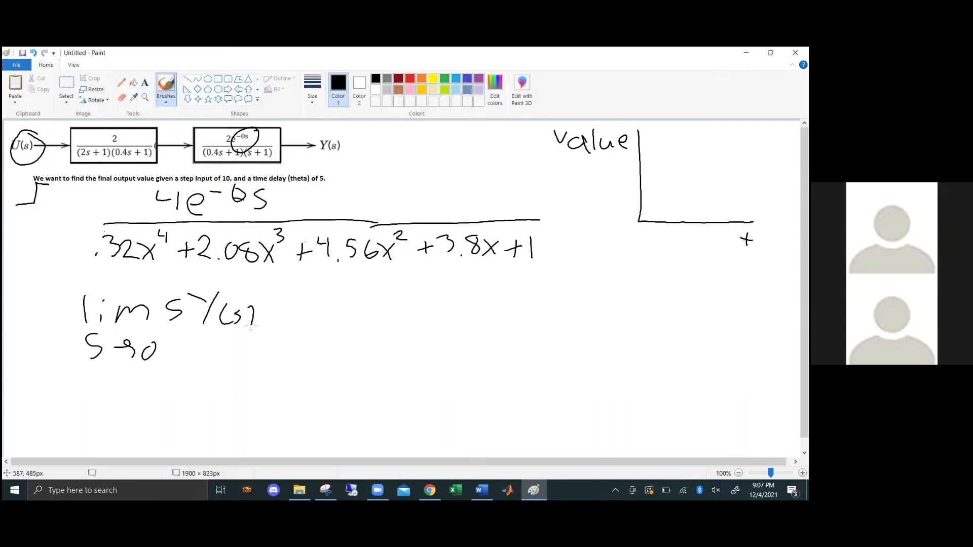
# Step: Enclose the denominator in parentheses and write the note should be "s"! beside it
pyautogui.moveTo(538, 233); pyautogui.dragTo(537, 268)
pyautogui.moveTo(89, 234); pyautogui.dragTo(94, 264)
pyautogui.moveTo(566, 246)
pyautogui.mouseDown()
pyautogui.moveTo(559, 262)
pyautogui.moveTo(651, 267)
pyautogui.mouseUp()
pyautogui.moveTo(650, 256); pyautogui.dragTo(650, 259)
pyautogui.moveTo(564, 274)
pyautogui.mouseDown()
pyautogui.moveTo(564, 299)
pyautogui.moveTo(615, 288)
pyautogui.moveTo(630, 302)
pyautogui.moveTo(658, 288)
pyautogui.moveTo(668, 301)
pyautogui.mouseUp()
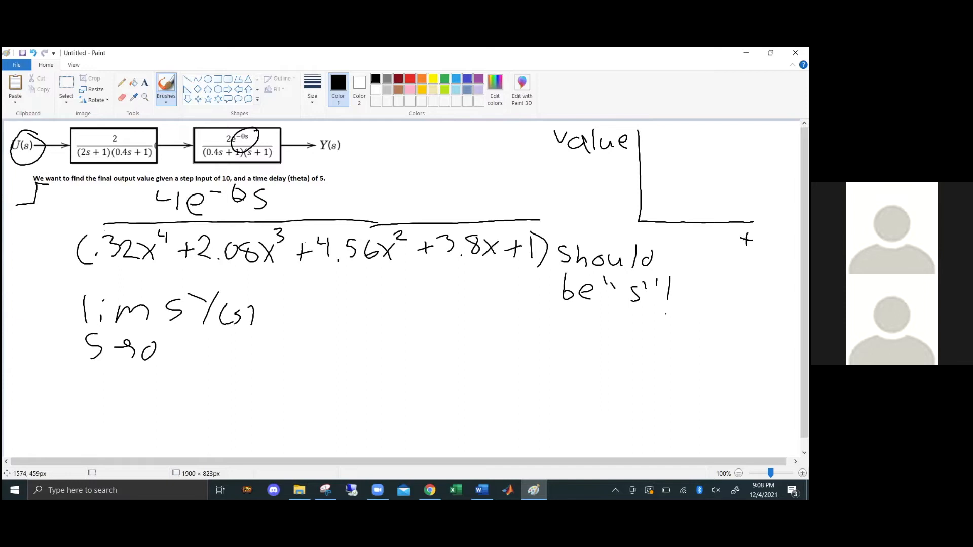
# Step: Write the step input as the fraction 10/s beneath the step symbol, before the combined transfer function
pyautogui.moveTo(24, 221); pyautogui.dragTo(24, 234)
pyautogui.press('super+Tab')
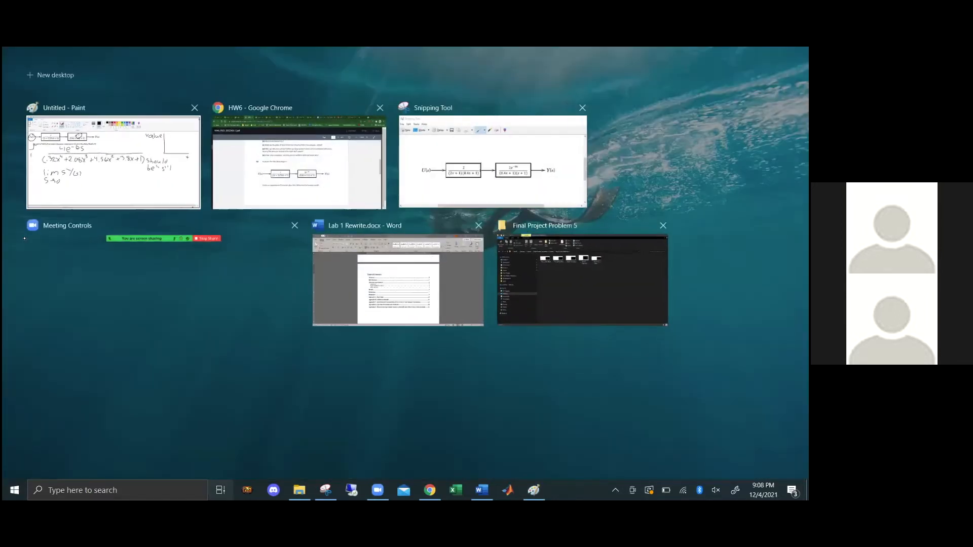
pyautogui.press('Escape')
pyautogui.moveTo(22, 247)
pyautogui.mouseDown()
pyautogui.moveTo(38, 247)
pyautogui.moveTo(30, 278)
pyautogui.mouseUp()
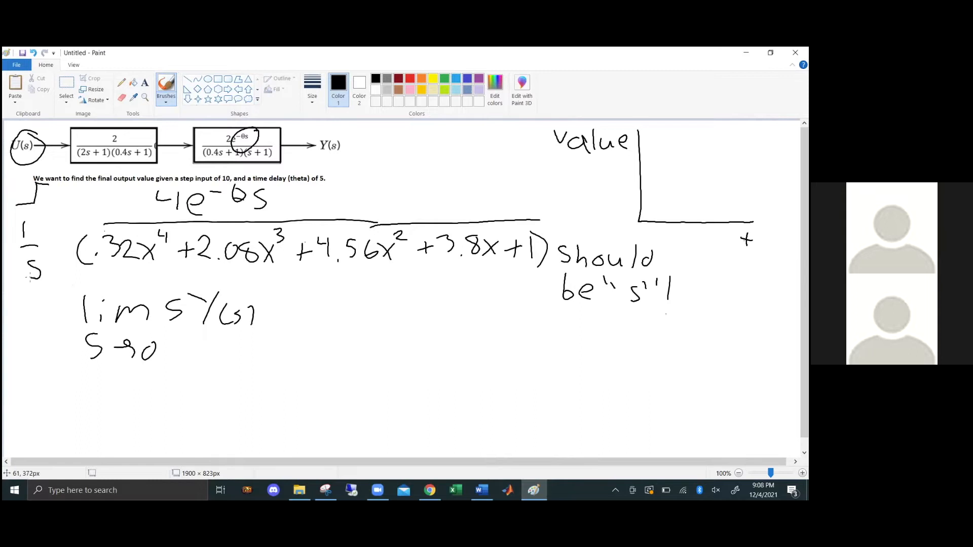
pyautogui.moveTo(47, 225); pyautogui.dragTo(44, 229)
# Step: Underline the "s" correction note and circle the s in the limit expression and in the 10/s fraction
pyautogui.click(664, 317)
pyautogui.moveTo(662, 315)
pyautogui.mouseDown()
pyautogui.moveTo(641, 314)
pyautogui.moveTo(655, 313)
pyautogui.mouseUp()
pyautogui.moveTo(181, 290)
pyautogui.mouseDown()
pyautogui.moveTo(172, 328)
pyautogui.moveTo(179, 289)
pyautogui.mouseUp()
pyautogui.moveTo(47, 252)
pyautogui.mouseDown()
pyautogui.moveTo(60, 276)
pyautogui.moveTo(40, 254)
pyautogui.mouseUp()
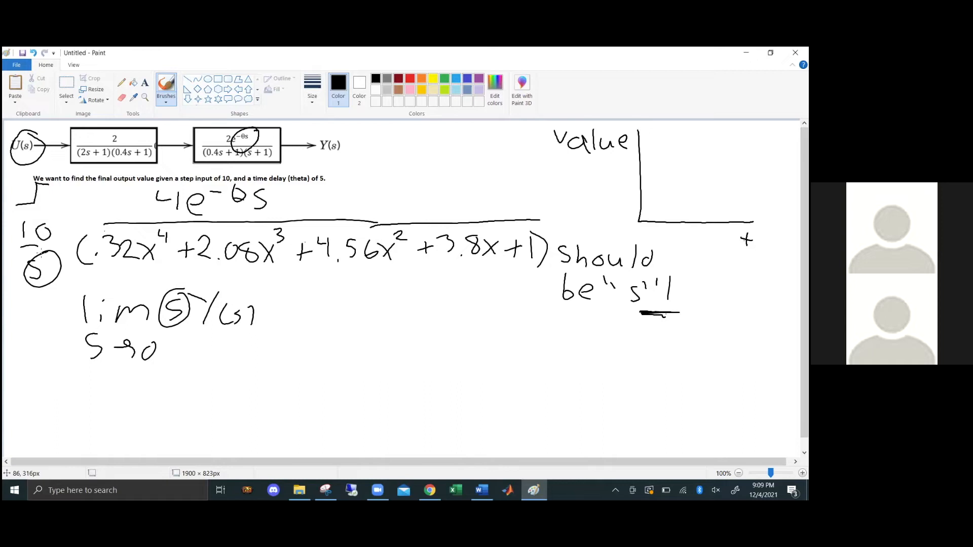
# Step: Cross out the four variable terms of the denominator and circle the 4 and the 10 that remain
pyautogui.moveTo(83, 281); pyautogui.dragTo(148, 236)
pyautogui.moveTo(211, 278); pyautogui.dragTo(266, 227)
pyautogui.moveTo(324, 275); pyautogui.dragTo(383, 231)
pyautogui.moveTo(439, 272); pyautogui.dragTo(480, 236)
pyautogui.moveTo(167, 183); pyautogui.dragTo(175, 185)
pyautogui.moveTo(48, 212); pyautogui.dragTo(55, 236)
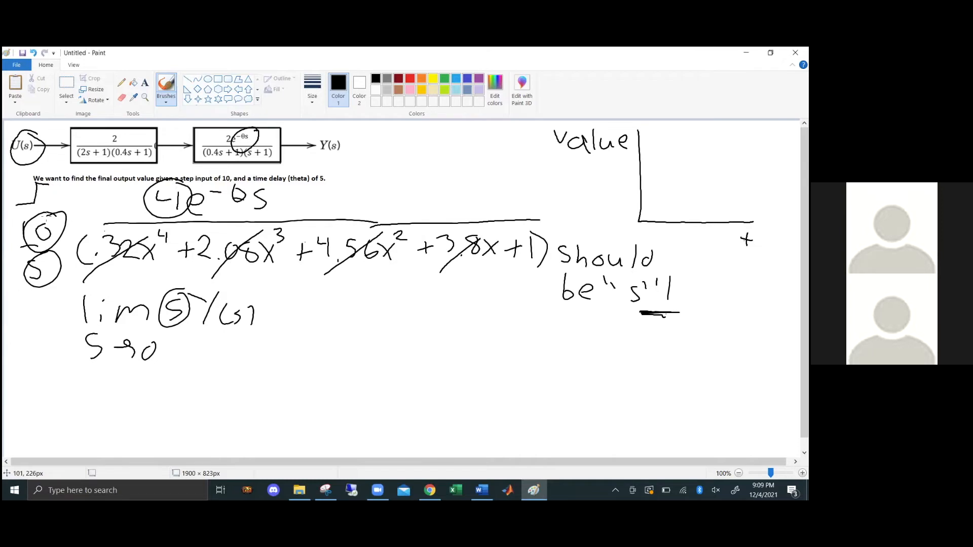
# Step: Write the final result = 40! next to the limit expression
pyautogui.moveTo(316, 324)
pyautogui.mouseDown()
pyautogui.moveTo(345, 321)
pyautogui.moveTo(344, 340)
pyautogui.mouseUp()
pyautogui.moveTo(360, 307)
pyautogui.mouseDown()
pyautogui.moveTo(358, 327)
pyautogui.moveTo(383, 327)
pyautogui.moveTo(383, 343)
pyautogui.moveTo(409, 325)
pyautogui.mouseUp()
pyautogui.moveTo(439, 290); pyautogui.dragTo(437, 320)
pyautogui.click(437, 326)
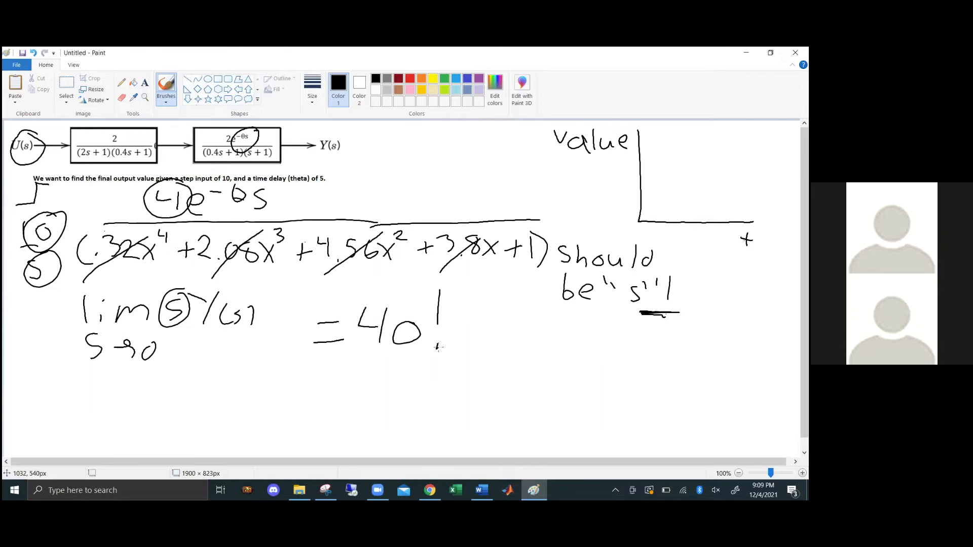
# Step: Sketch the delayed output curve on the value-time graph, marking 5 on the time axis and the final level on the value axis
pyautogui.moveTo(667, 221); pyautogui.dragTo(671, 256)
pyautogui.moveTo(667, 223)
pyautogui.mouseDown()
pyautogui.moveTo(683, 211)
pyautogui.moveTo(690, 161)
pyautogui.moveTo(735, 155)
pyautogui.mouseUp()
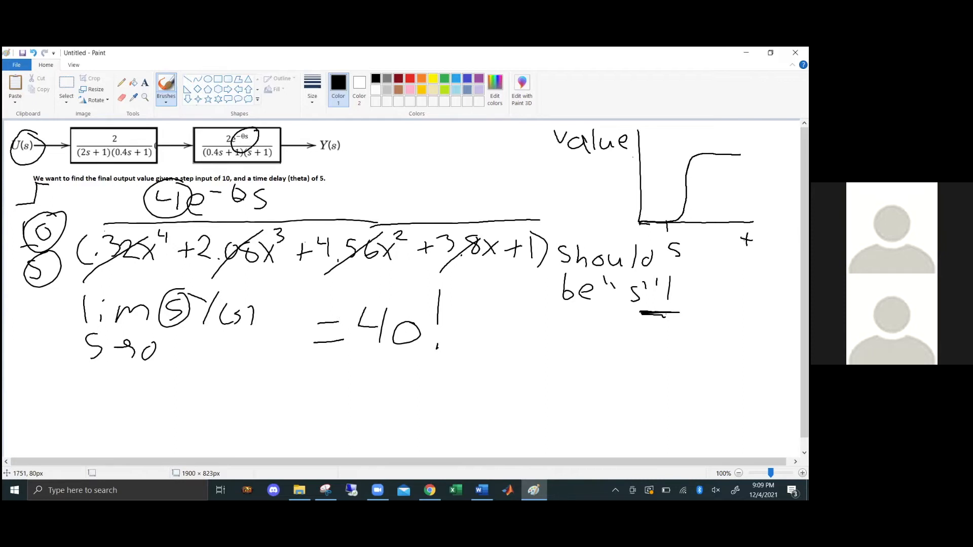
pyautogui.moveTo(631, 154)
pyautogui.mouseDown()
pyautogui.moveTo(650, 154)
pyautogui.moveTo(619, 167)
pyautogui.moveTo(635, 169)
pyautogui.mouseUp()
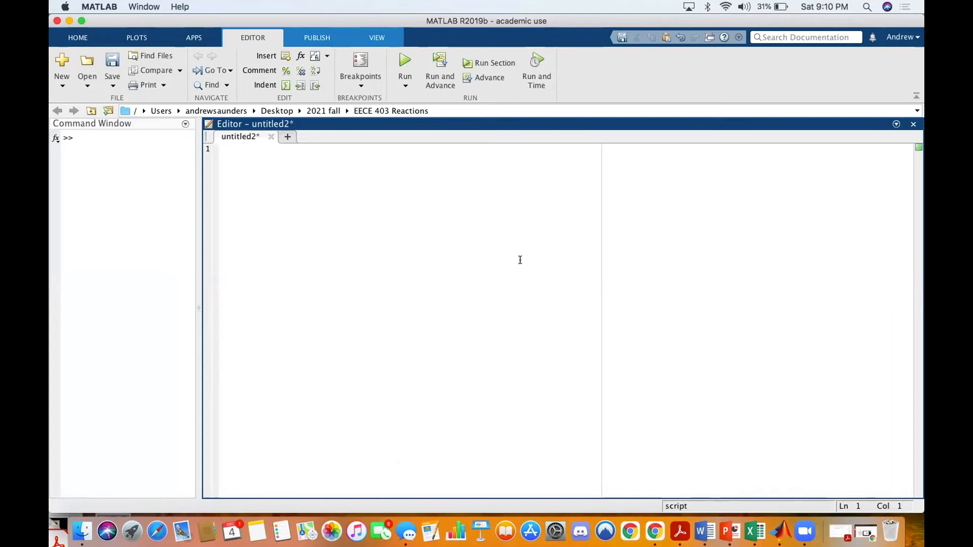
# Step: In MATLAB, launch Simulink with the simulink command and create a blank model
pyautogui.click(87, 39)
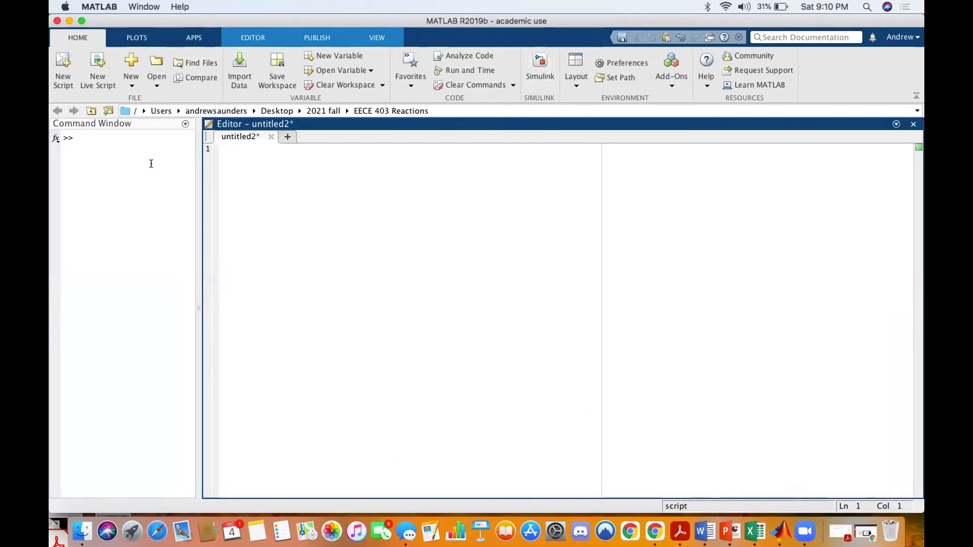
pyautogui.click(151, 163)
pyautogui.write('simulink')
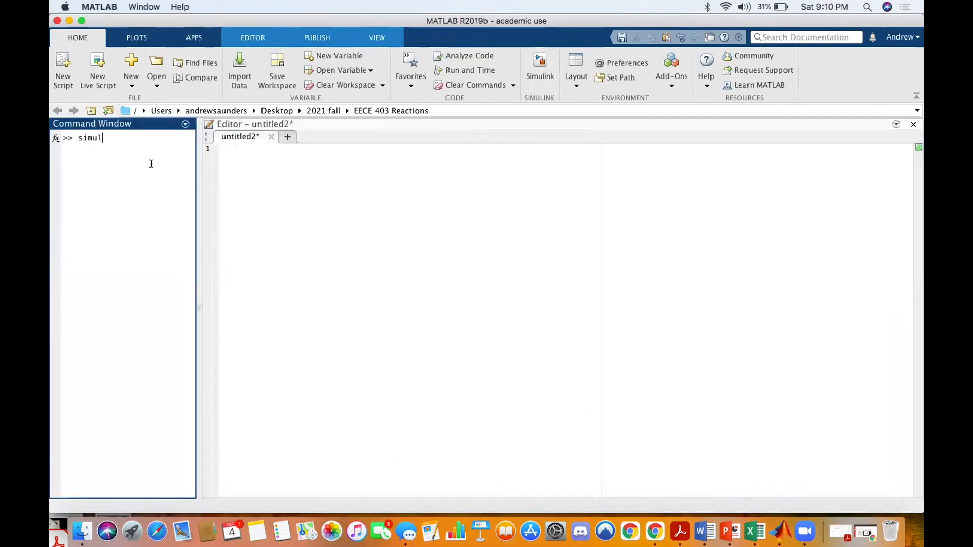
pyautogui.press('Return')
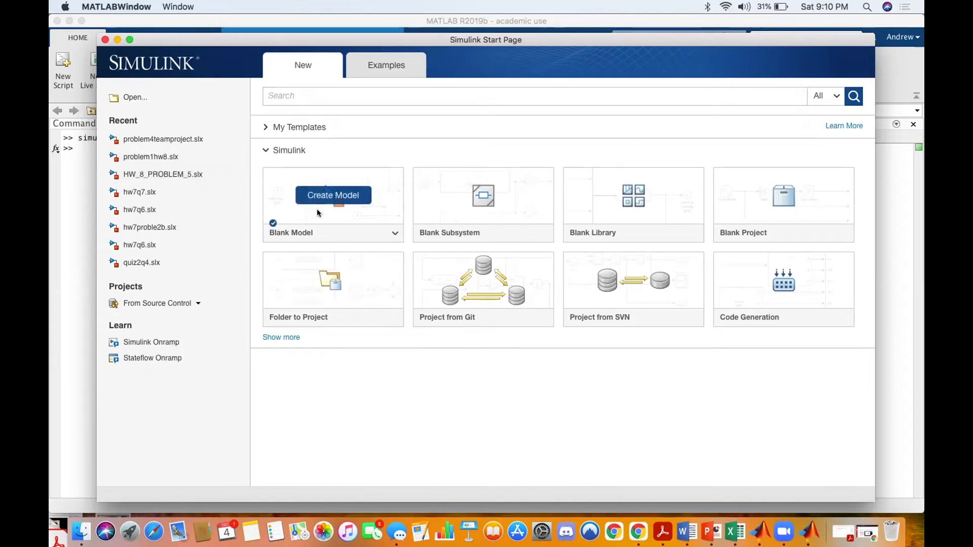
pyautogui.click(332, 203)
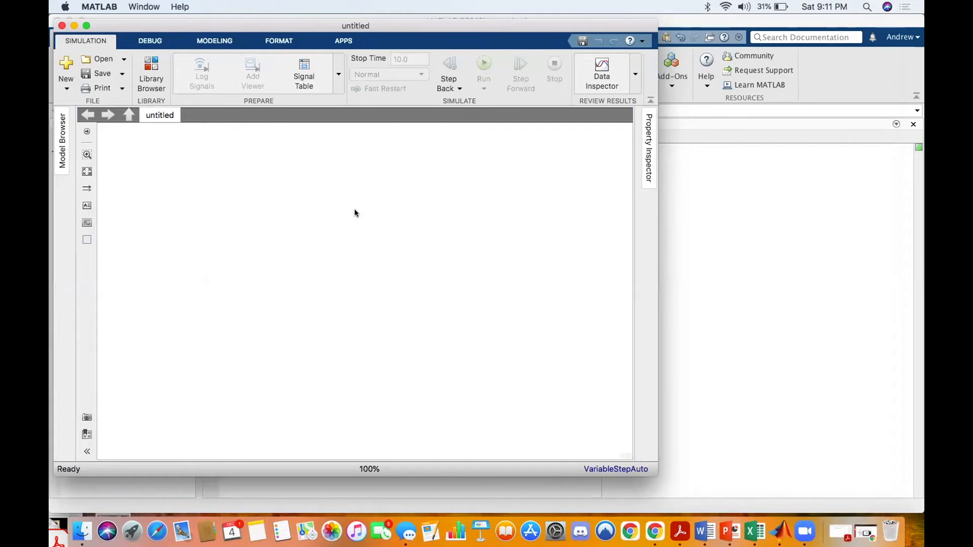
# Step: Add a Step block from the library's Sources category to the blank model, moving the model window clear of the library
pyautogui.click(163, 73)
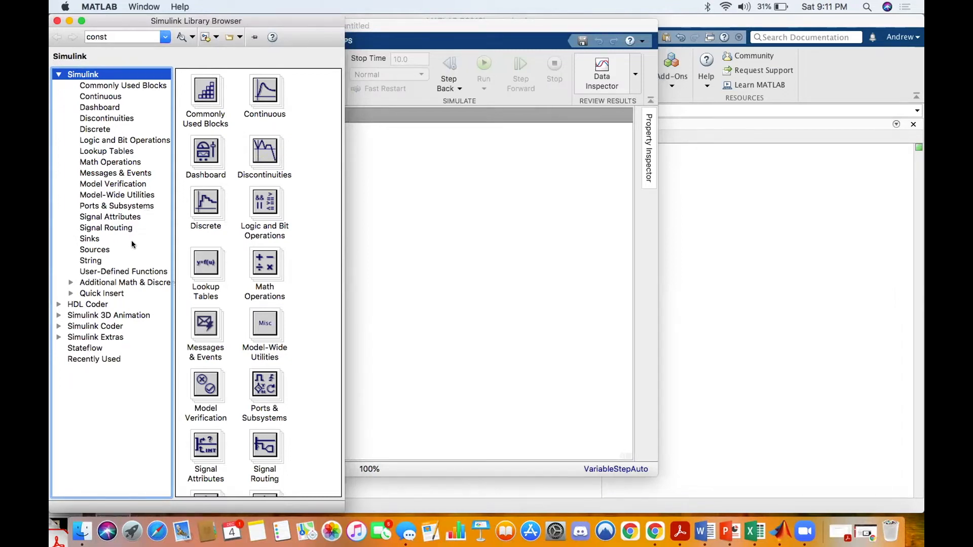
pyautogui.click(118, 249)
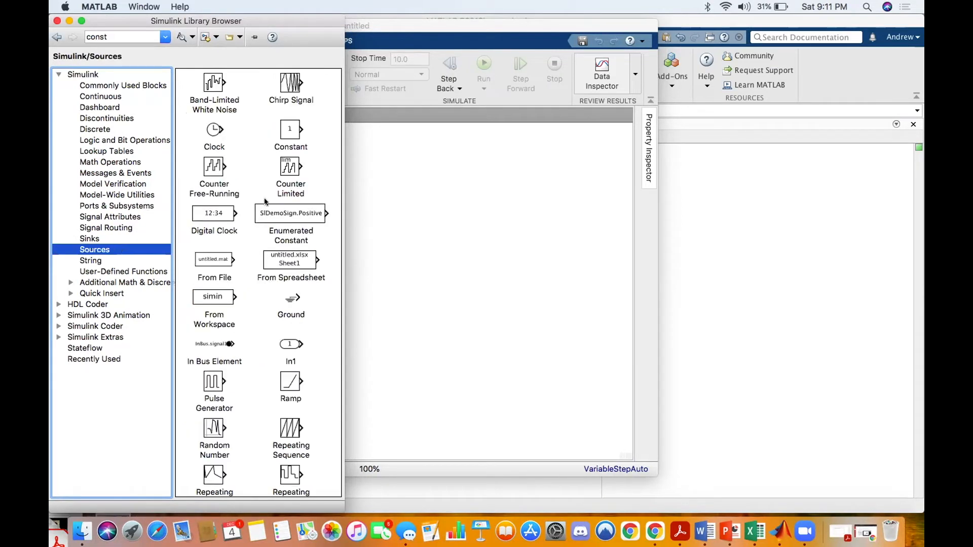
pyautogui.scroll(-5, 264, 192)
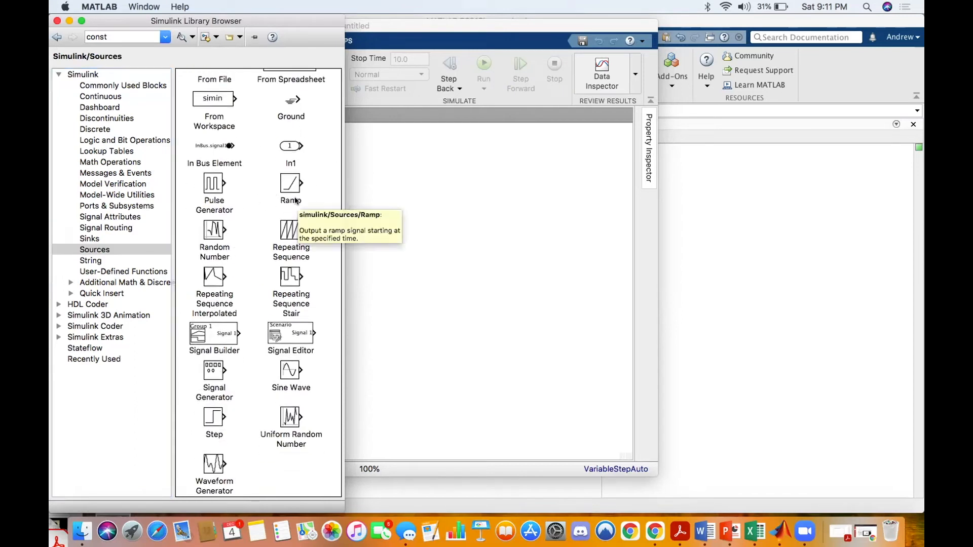
pyautogui.moveTo(220, 417); pyautogui.dragTo(364, 245)
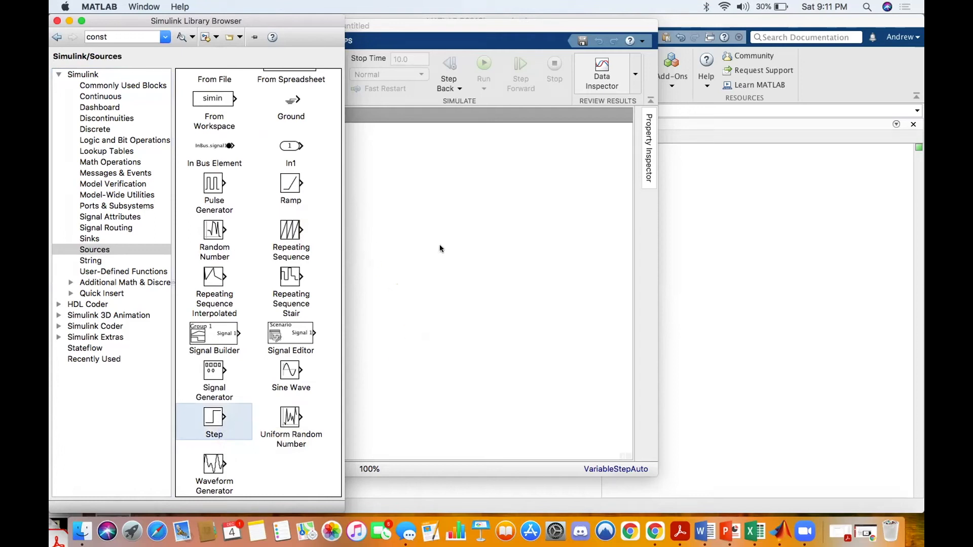
pyautogui.moveTo(617, 26); pyautogui.dragTo(779, 53)
pyautogui.moveTo(200, 412); pyautogui.dragTo(374, 360)
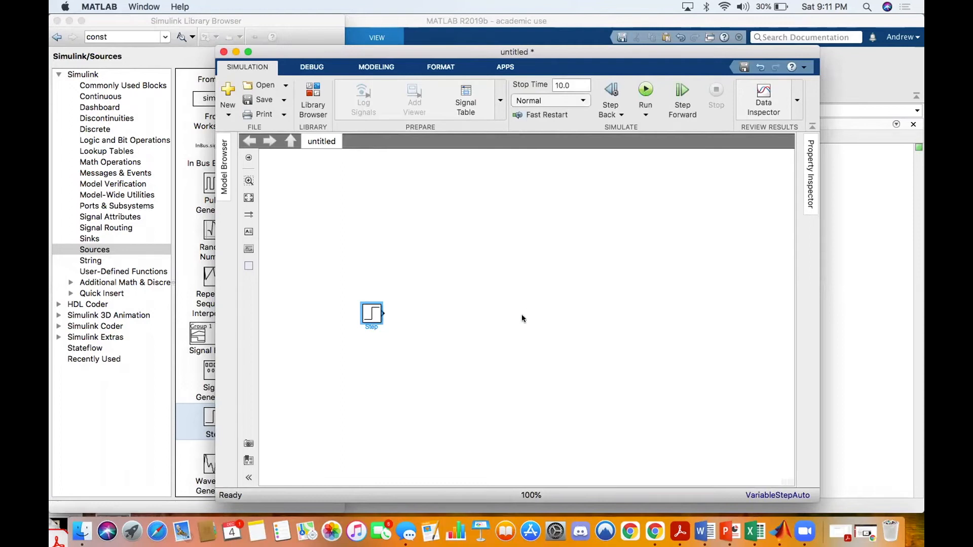
# Step: Set the Step block's final value to 10
pyautogui.doubleClick(368, 318)
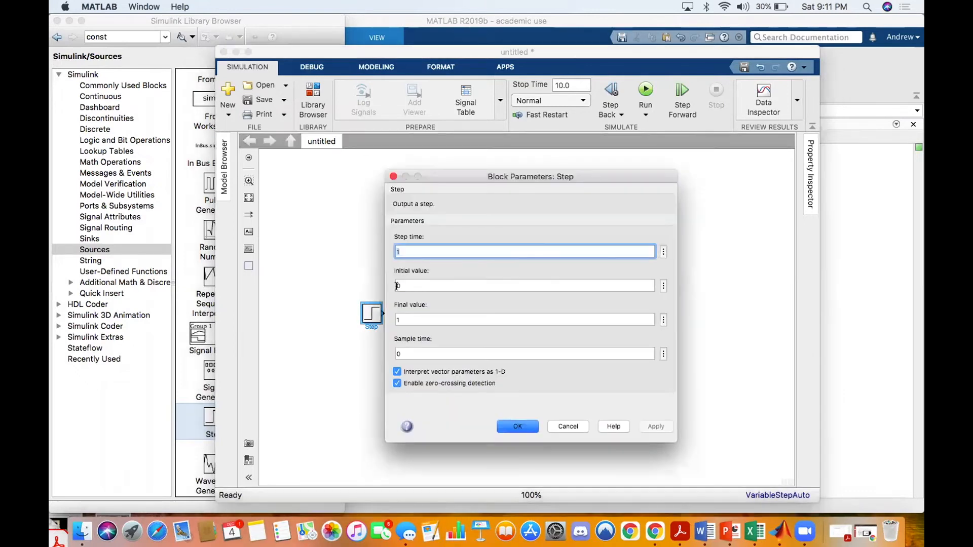
pyautogui.click(412, 320)
pyautogui.write('0')
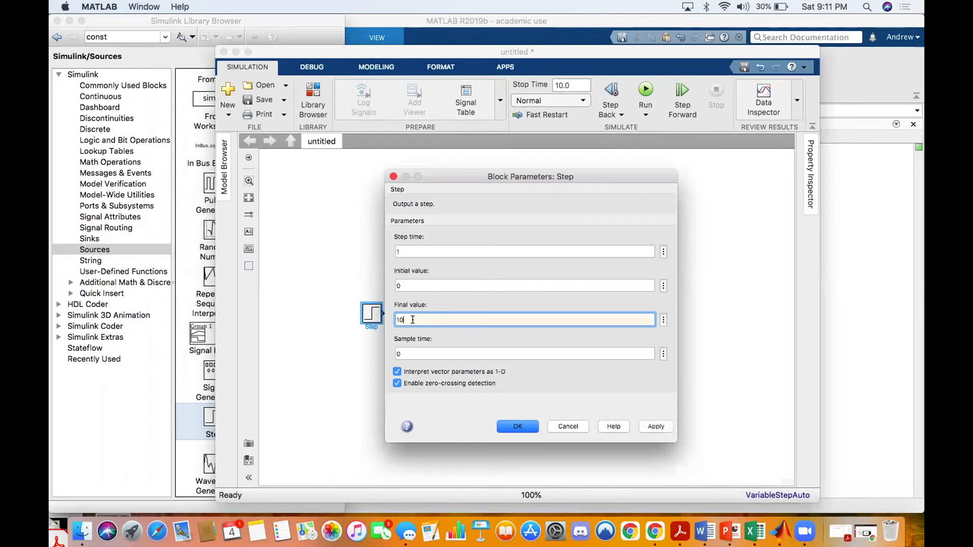
pyautogui.click(518, 426)
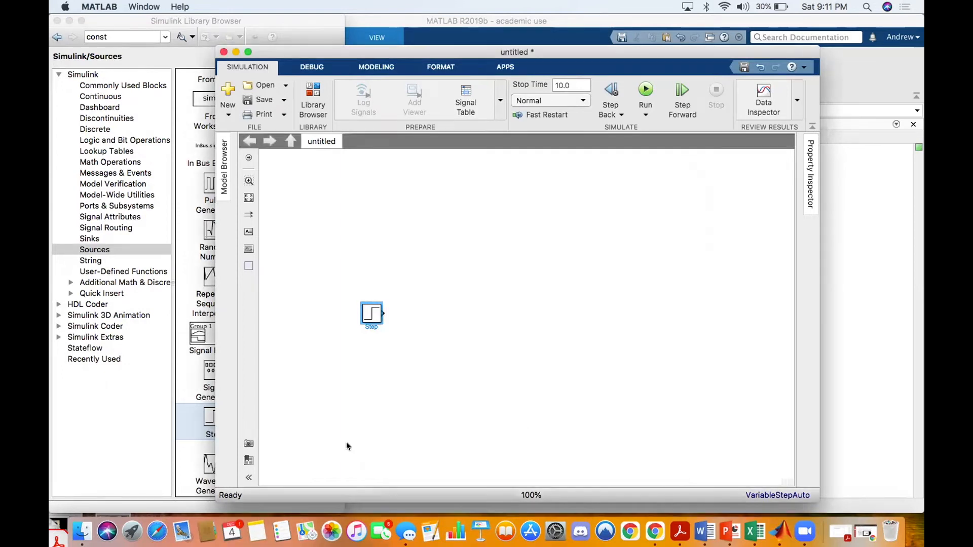
# Step: Search the block library for "transfer fcn"
pyautogui.click(139, 424)
pyautogui.click(130, 36)
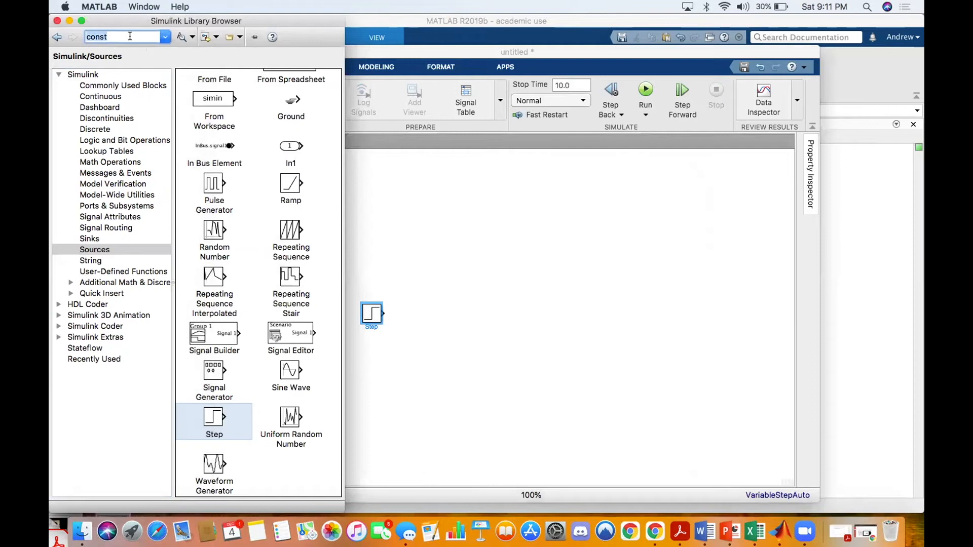
pyautogui.press('BackSpace')
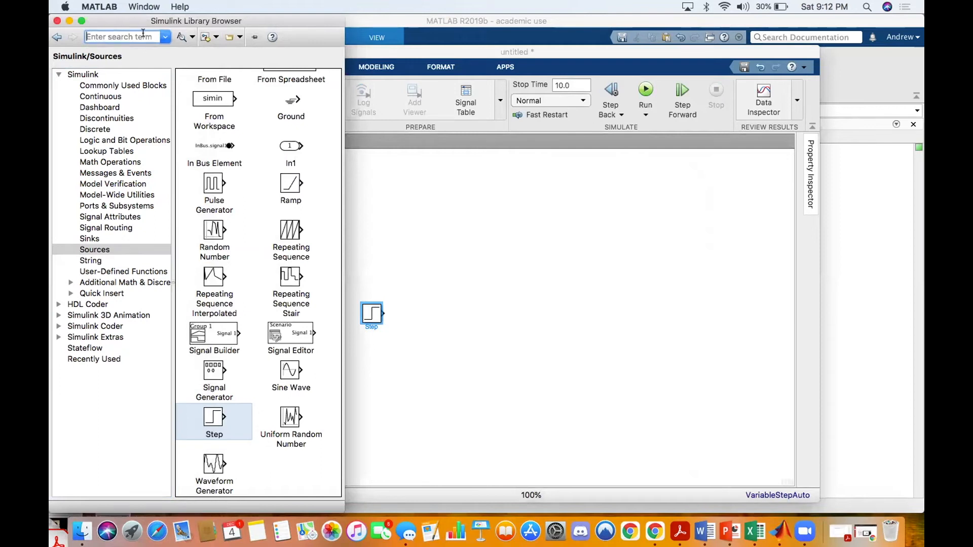
pyautogui.write('trans')
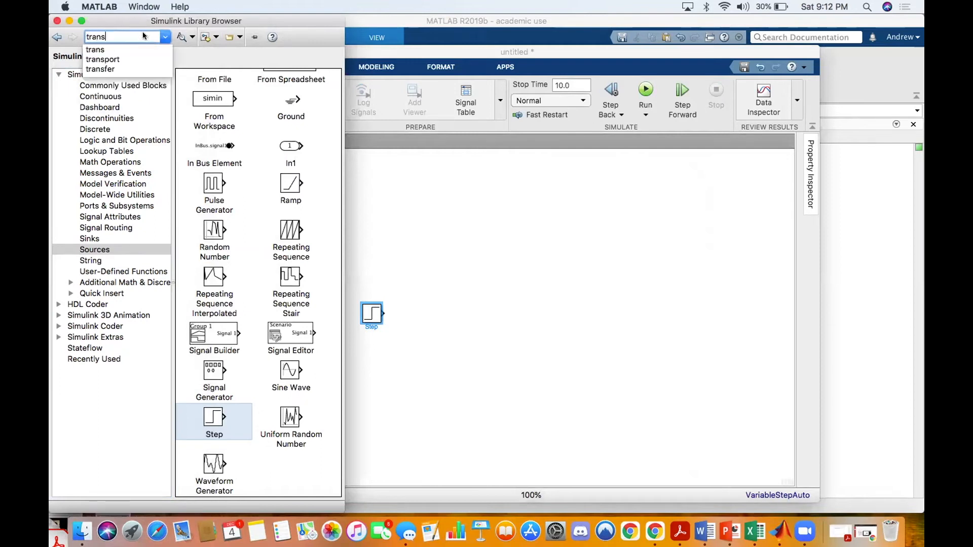
pyautogui.write('fer fcn')
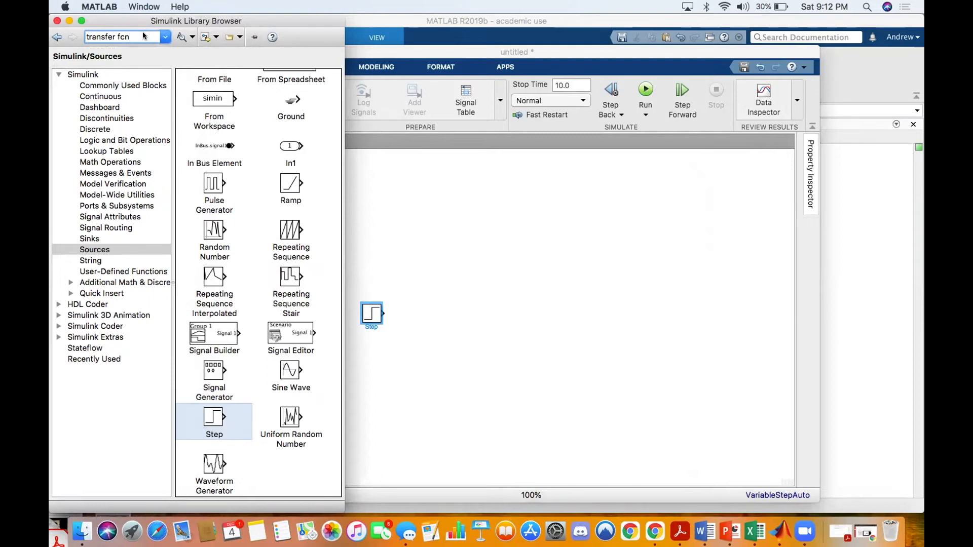
pyautogui.press('Return')
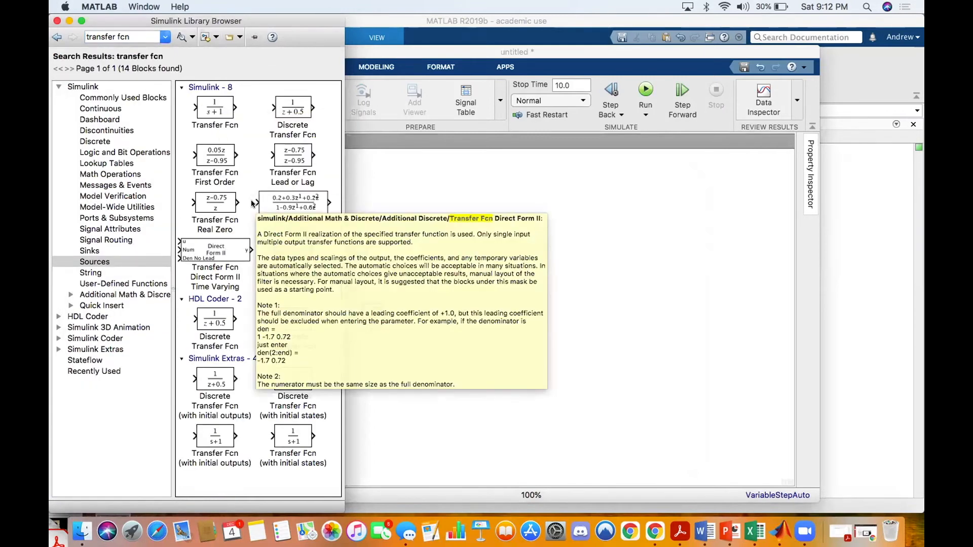
# Step: Place four continuous Transfer Fcn blocks in a row after the Step block
pyautogui.moveTo(221, 115); pyautogui.dragTo(442, 309)
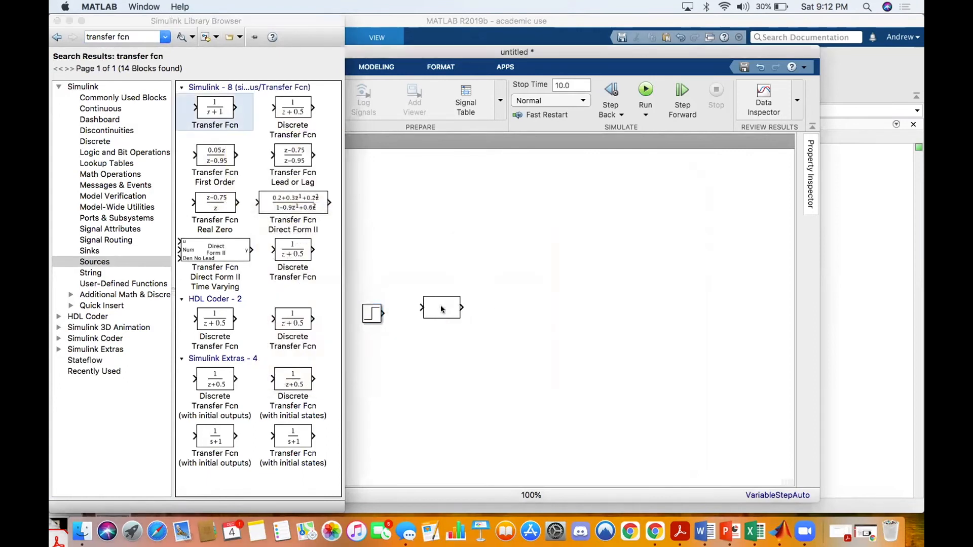
pyautogui.click(204, 122)
pyautogui.moveTo(213, 106); pyautogui.dragTo(501, 305)
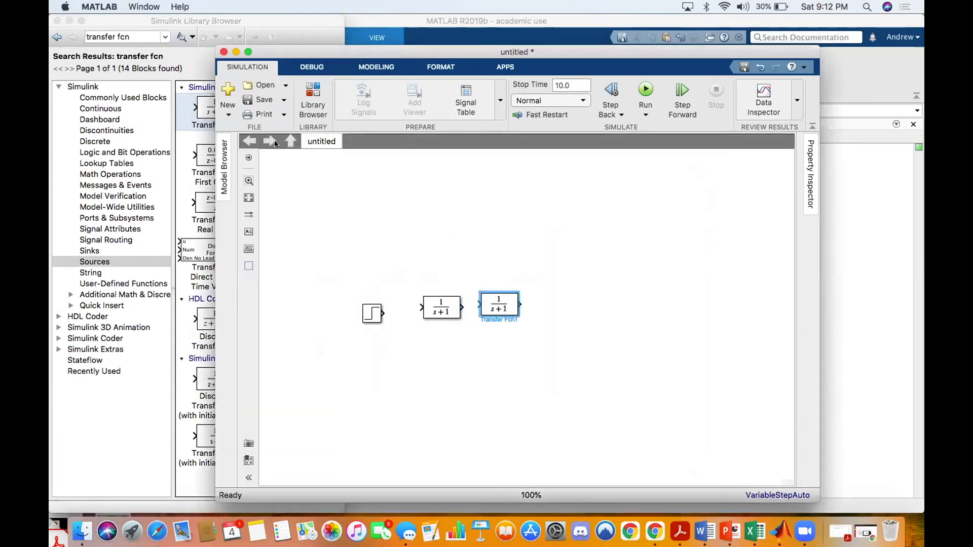
pyautogui.click(199, 114)
pyautogui.moveTo(199, 114); pyautogui.dragTo(555, 308)
pyautogui.click(199, 108)
pyautogui.moveTo(199, 108); pyautogui.dragTo(608, 302)
# Step: Add a Scope block from the Commonly Used Blocks category to the end of the block row
pyautogui.click(109, 97)
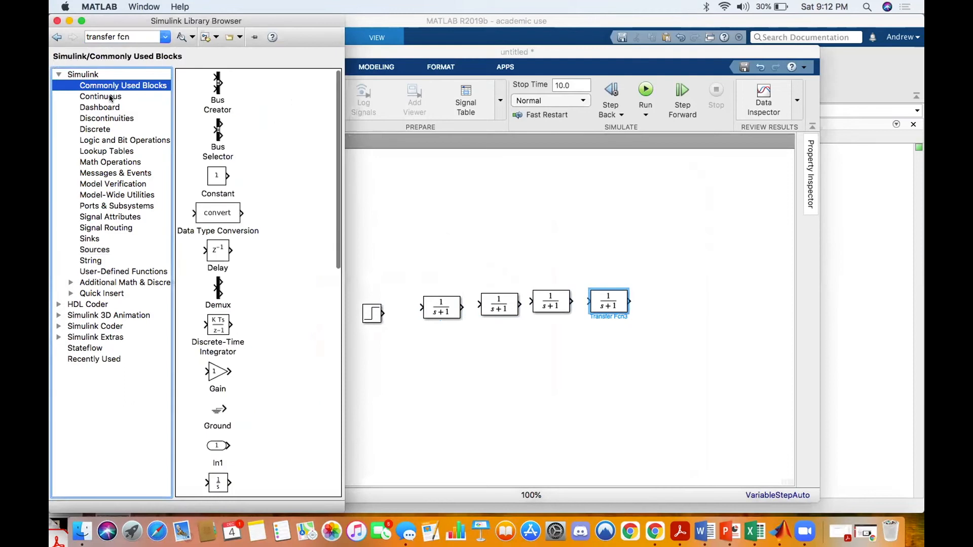
pyautogui.scroll(-10, 273, 285)
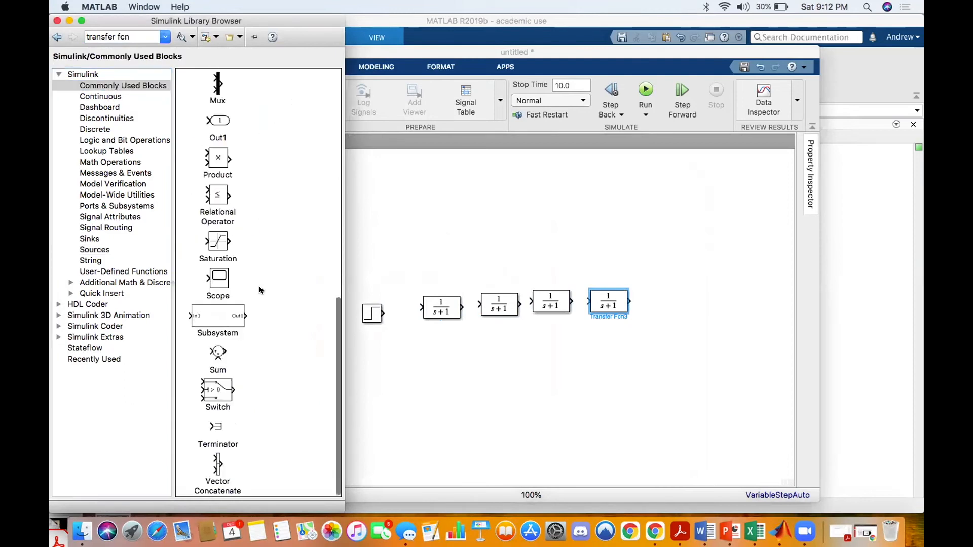
pyautogui.moveTo(219, 281); pyautogui.dragTo(709, 318)
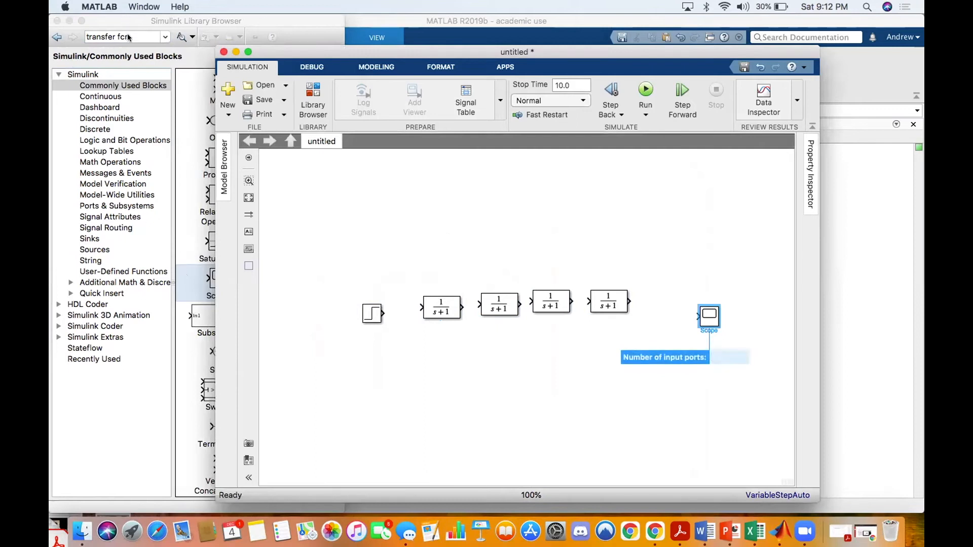
# Step: Search the block library for "time delay" and read the description of the Variable Transport Delay block
pyautogui.click(129, 37)
pyautogui.write('time')
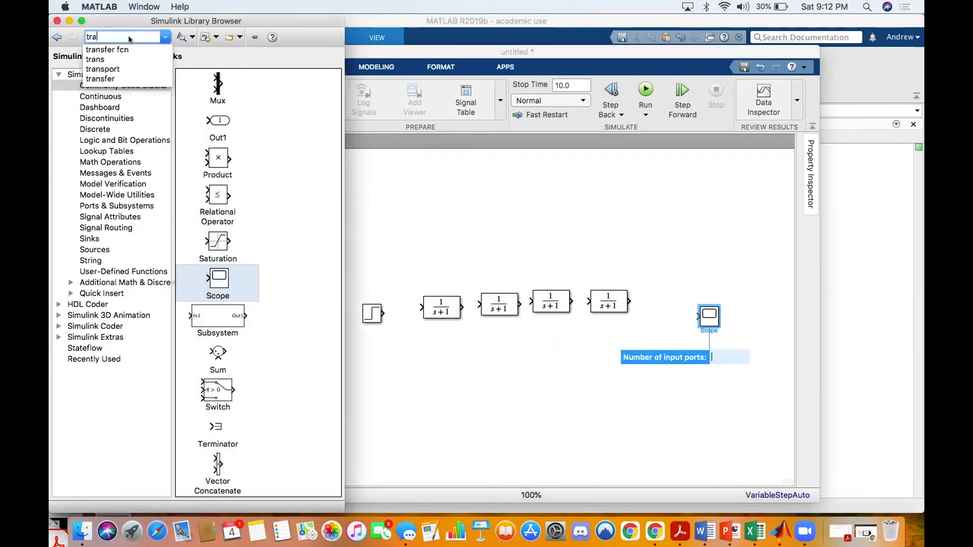
pyautogui.write(' delay')
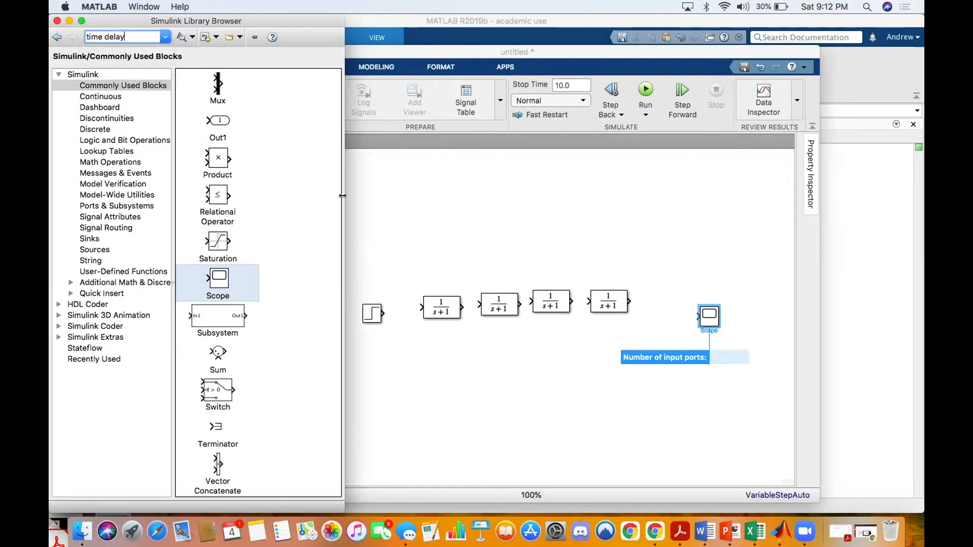
pyautogui.tripleClick(129, 37)
pyautogui.press('Return')
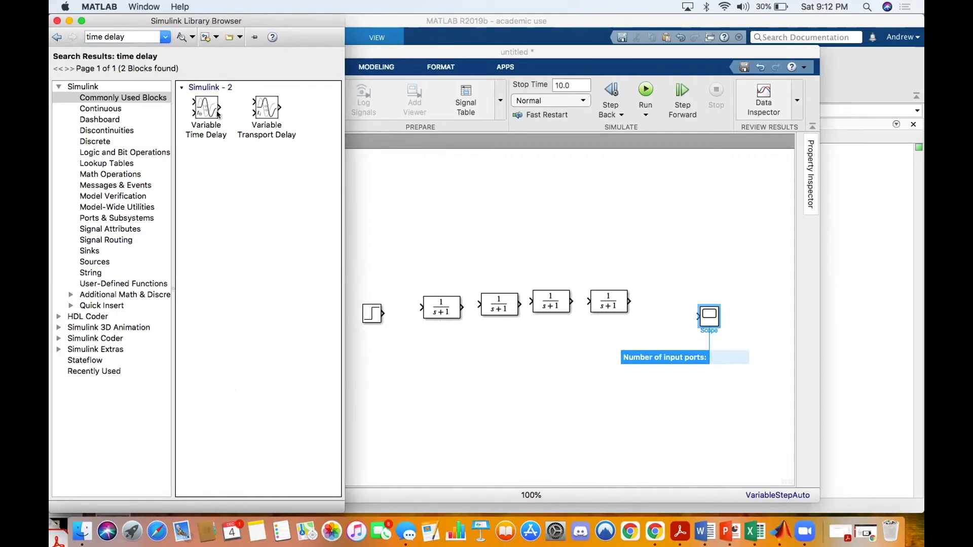
pyautogui.moveTo(257, 125)
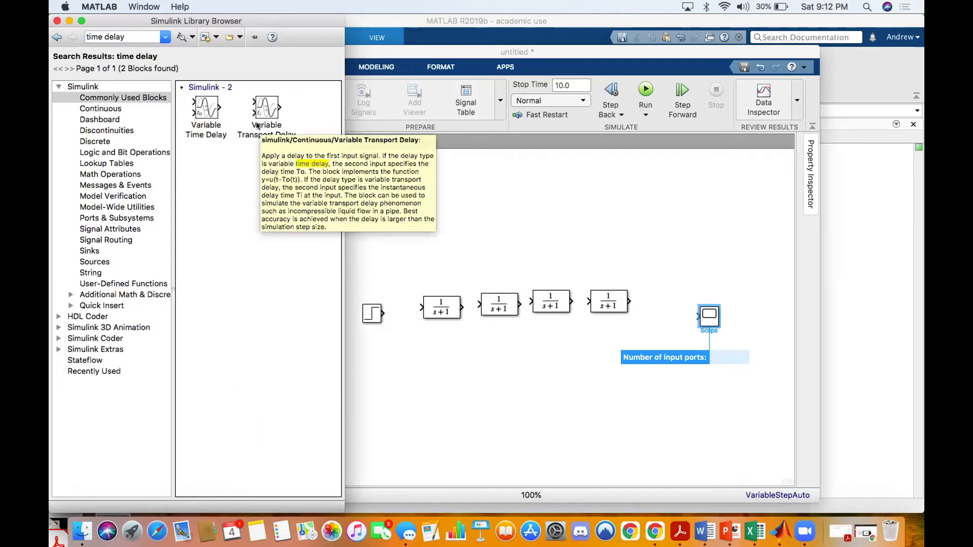
# Step: Search the library for "transport delay" and place a Transport Delay block between the last Transfer Fcn and the Scope
pyautogui.tripleClick(133, 37)
pyautogui.write('tran')
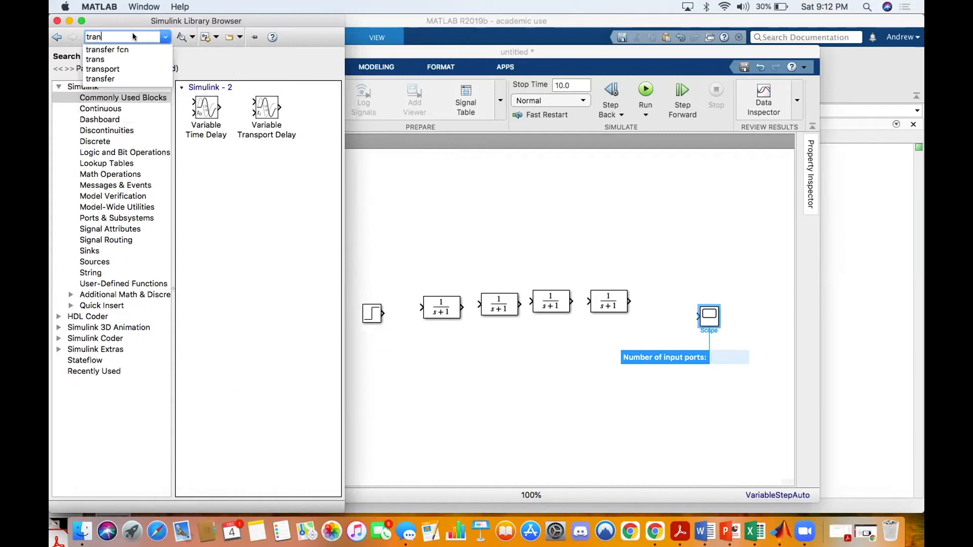
pyautogui.write('sport delay')
pyautogui.press('Return')
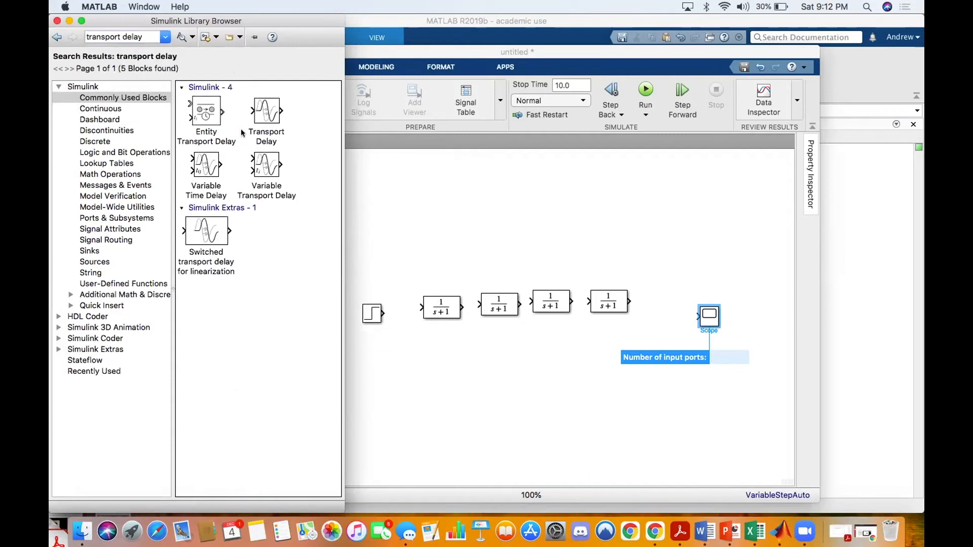
pyautogui.moveTo(273, 118); pyautogui.dragTo(661, 317)
# Step: Set the first Transfer Fcn block's numerator coefficients to [2] and its denominator coefficients to [2 1]
pyautogui.click(438, 304)
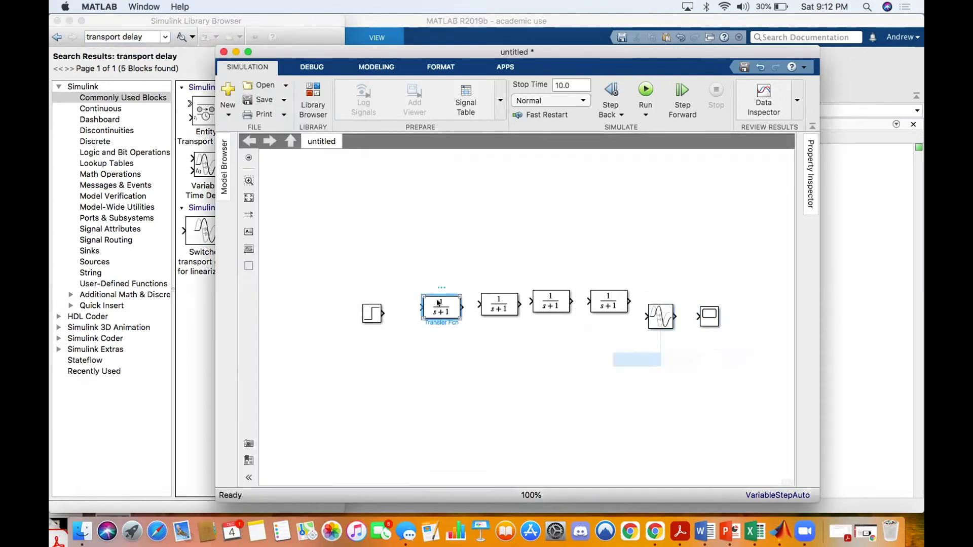
pyautogui.doubleClick(438, 303)
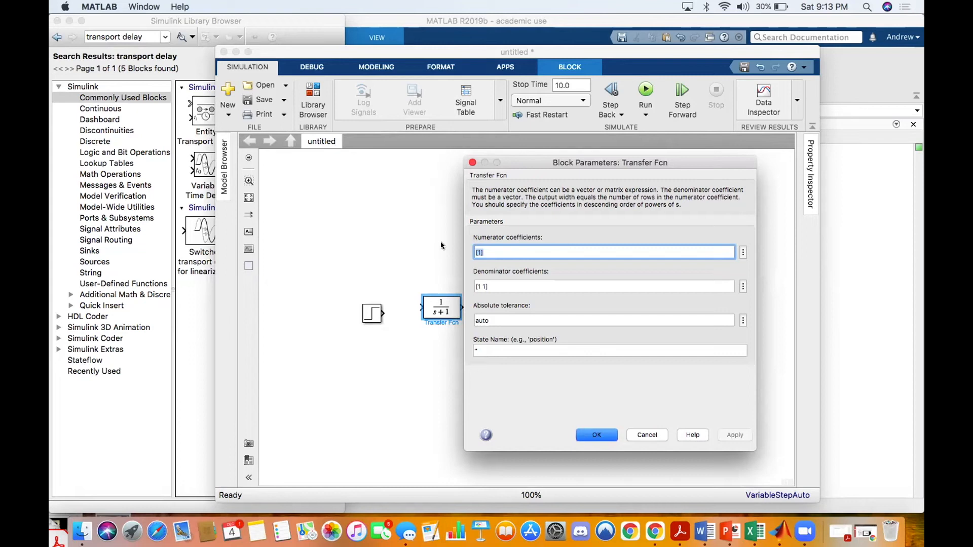
pyautogui.click(480, 251)
pyautogui.press('BackSpace')
pyautogui.write('2')
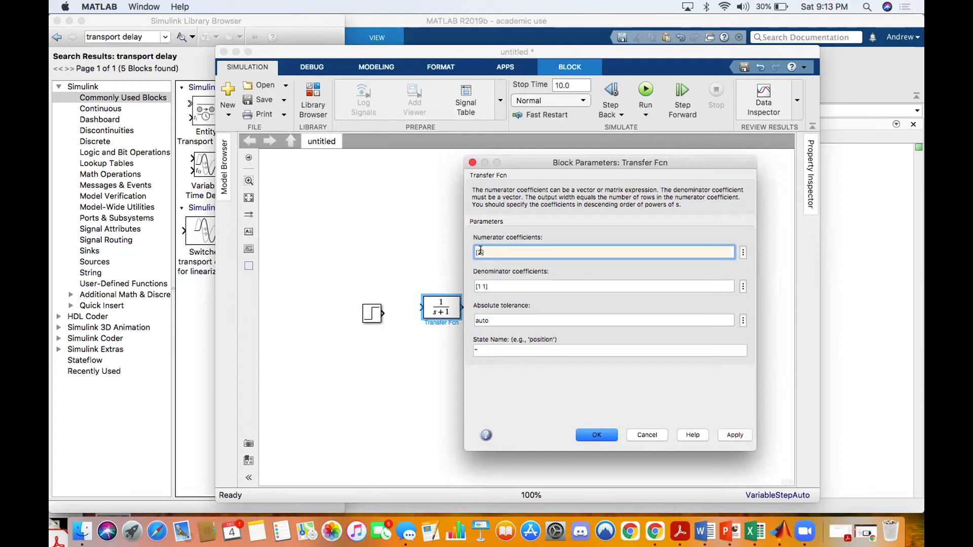
pyautogui.click(478, 281)
pyautogui.press('Right')
pyautogui.press('BackSpace')
pyautogui.write('2')
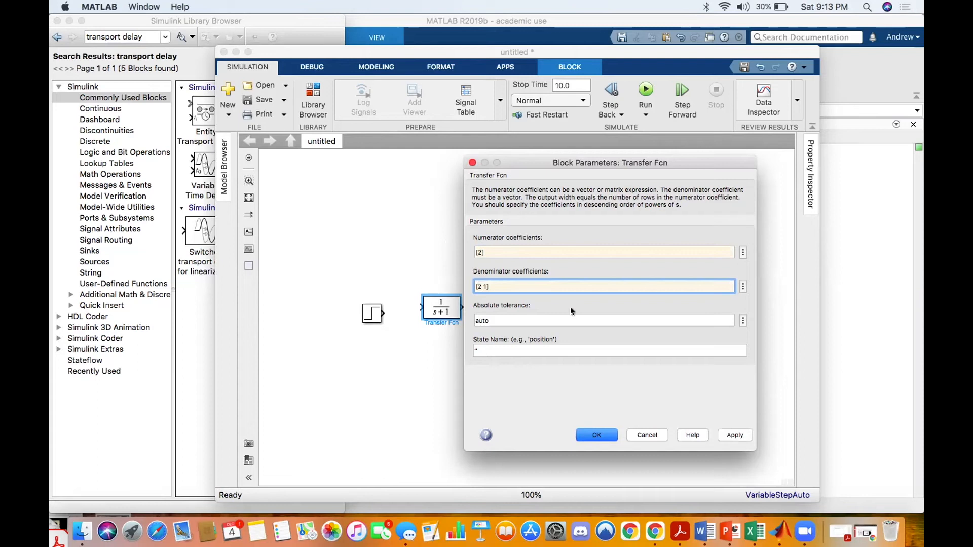
pyautogui.click(592, 436)
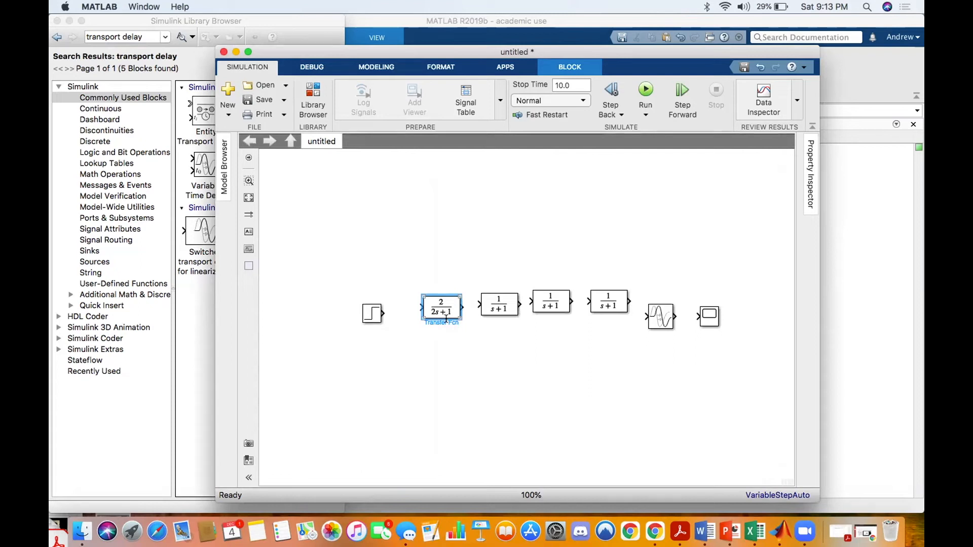
# Step: Set the second Transfer Fcn block's denominator coefficients to [0.4 1] and enlarge the block to fit its expression
pyautogui.doubleClick(499, 301)
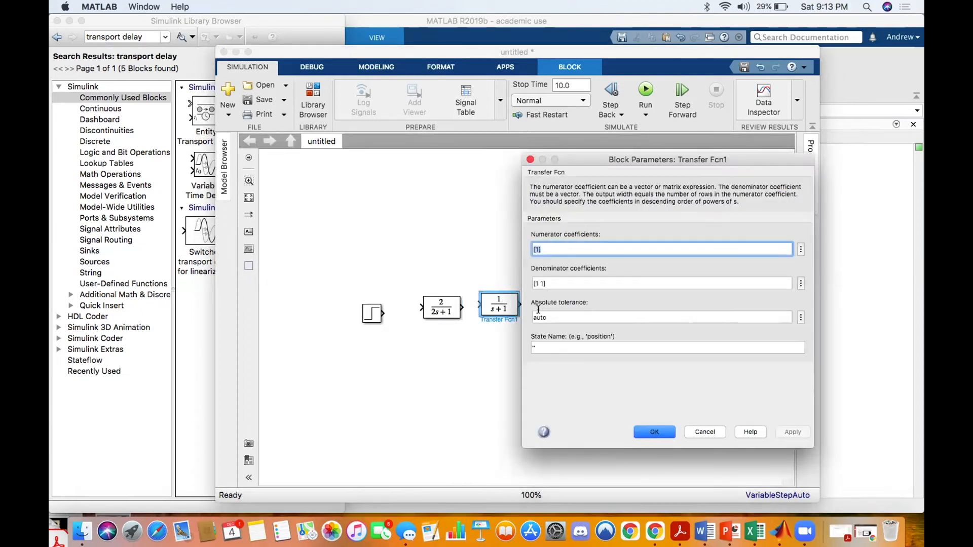
pyautogui.click(537, 282)
pyautogui.click(537, 281)
pyautogui.press('BackSpace')
pyautogui.write('4')
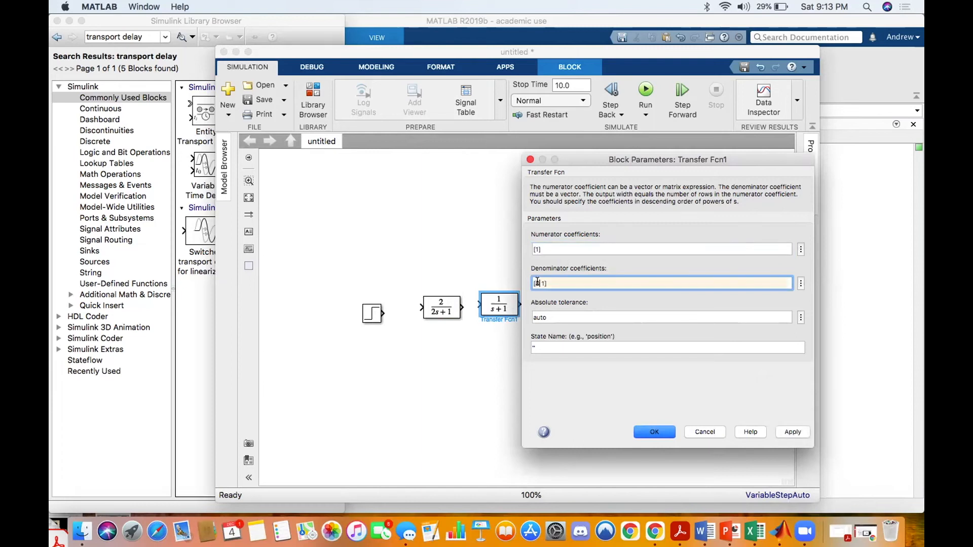
pyautogui.click(656, 433)
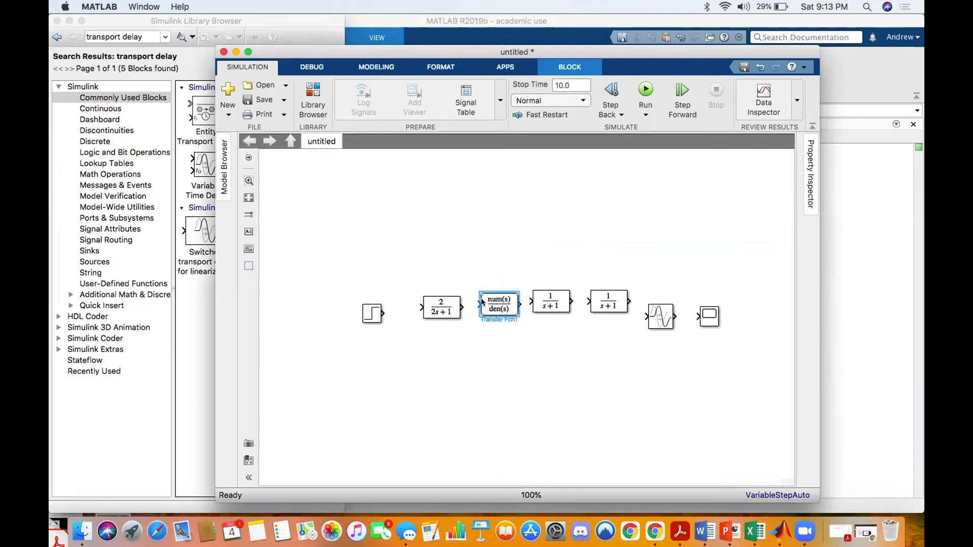
pyautogui.moveTo(476, 292); pyautogui.dragTo(471, 290)
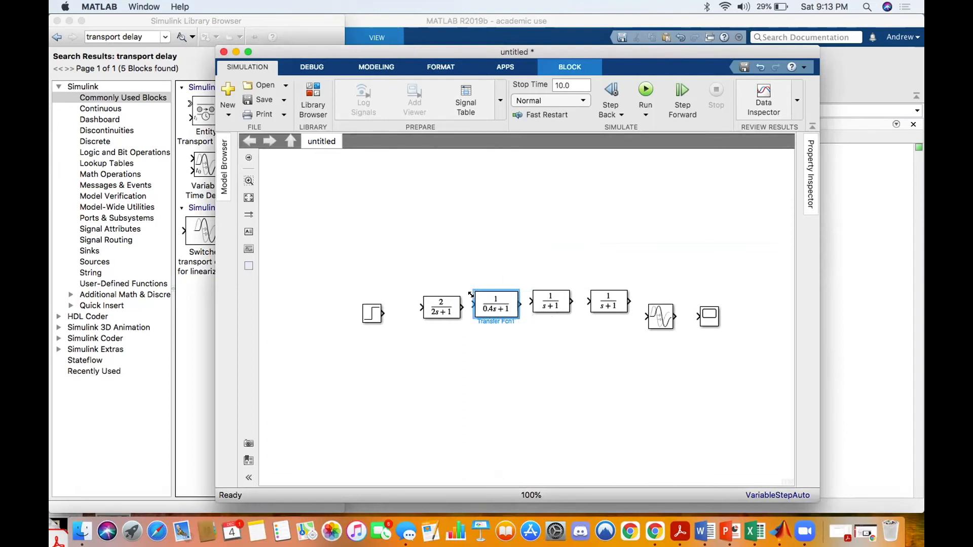
# Step: Set the third Transfer Fcn block's numerator to [2] and denominator to [0.4 1], and widen the block to fit its expression
pyautogui.doubleClick(550, 308)
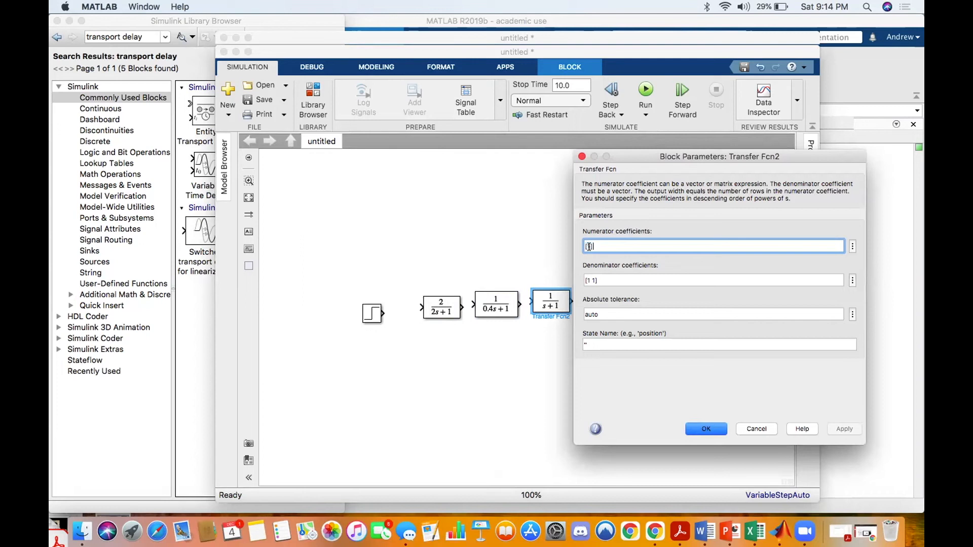
pyautogui.press('BackSpace')
pyautogui.write('2')
pyautogui.click(588, 279)
pyautogui.click(589, 274)
pyautogui.press('Delete')
pyautogui.write('0.4')
pyautogui.click(693, 429)
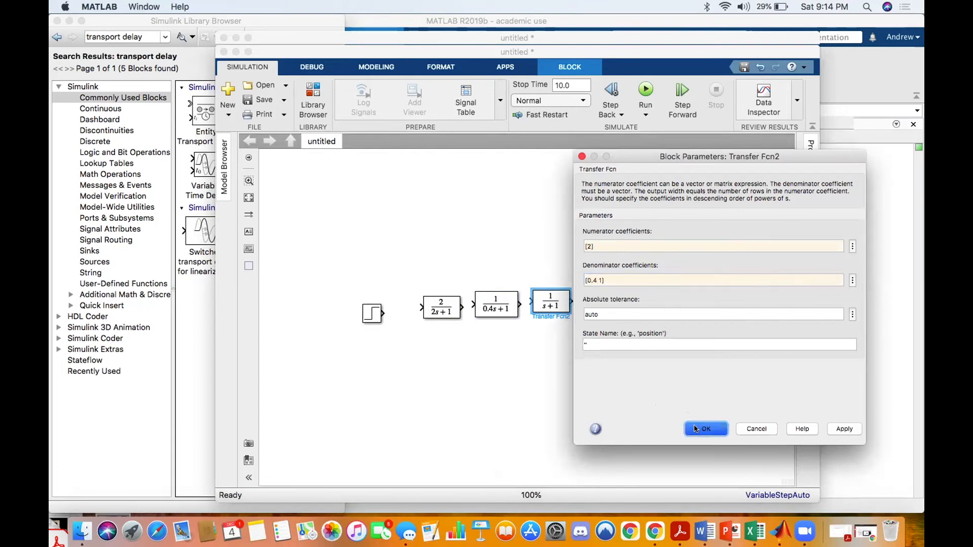
pyautogui.click(572, 293)
pyautogui.moveTo(563, 290); pyautogui.dragTo(572, 290)
# Step: Check the fourth Transfer Fcn block's coefficients and set the Transport Delay block's time delay to 5
pyautogui.doubleClick(606, 299)
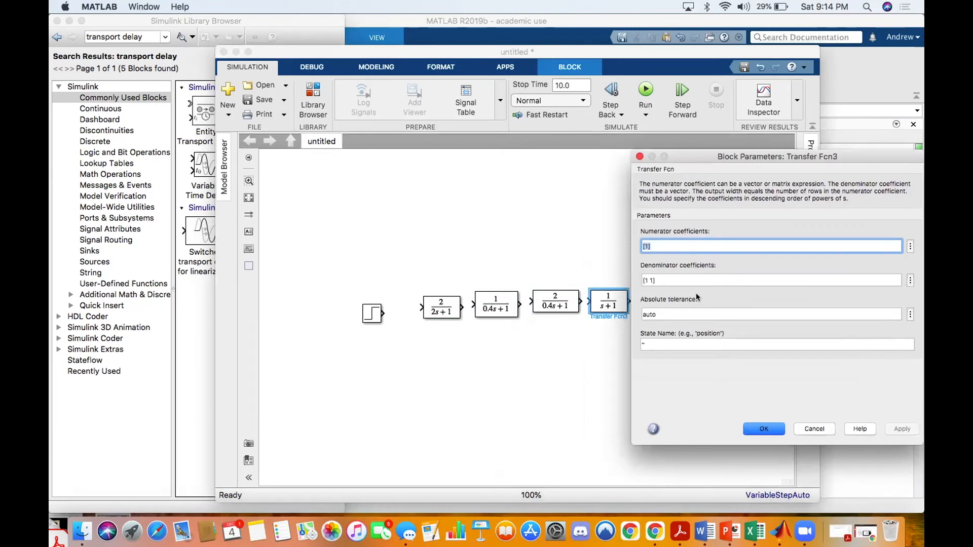
pyautogui.click(762, 429)
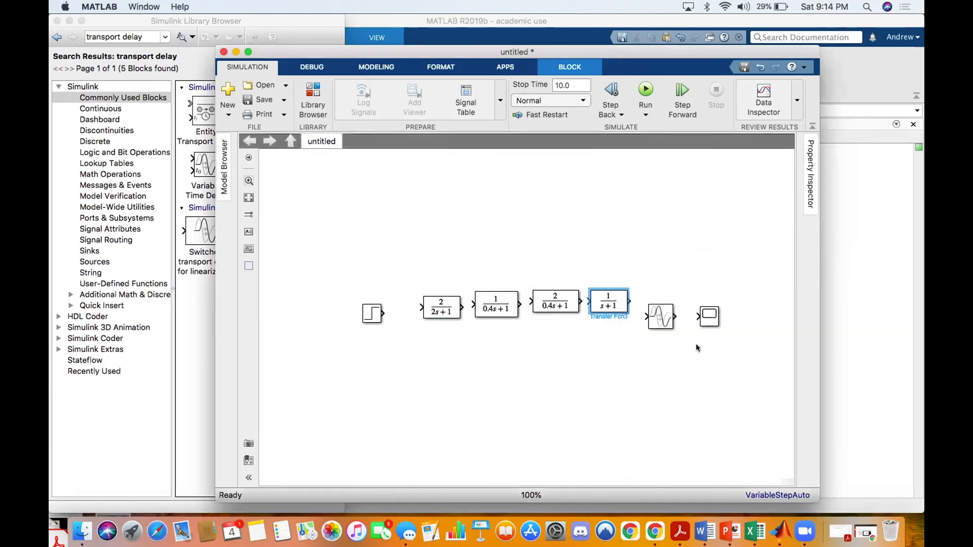
pyautogui.doubleClick(666, 318)
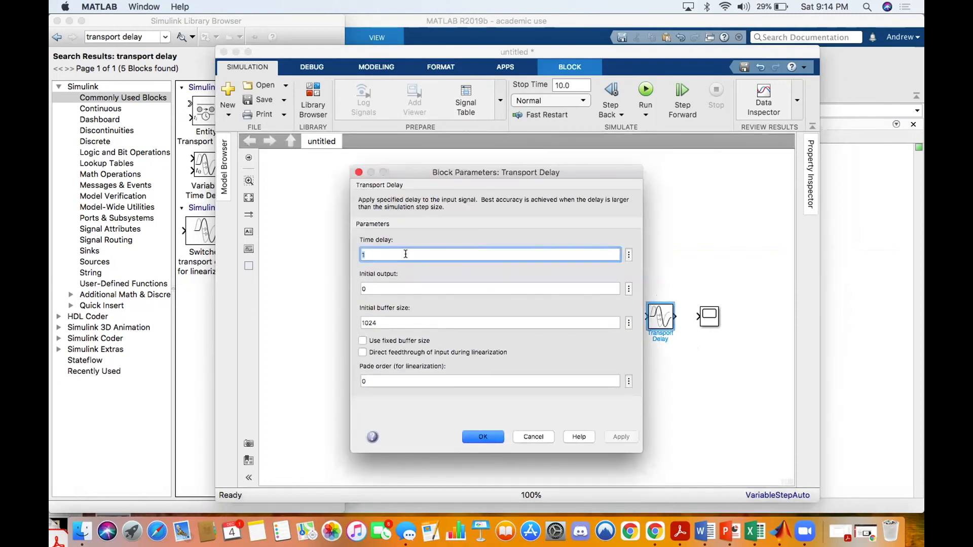
pyautogui.write('5')
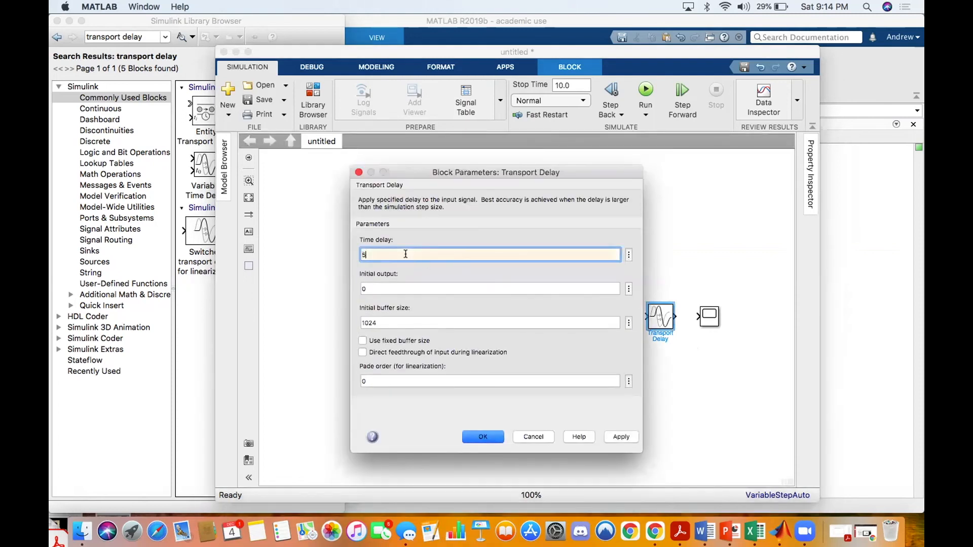
pyautogui.click(483, 436)
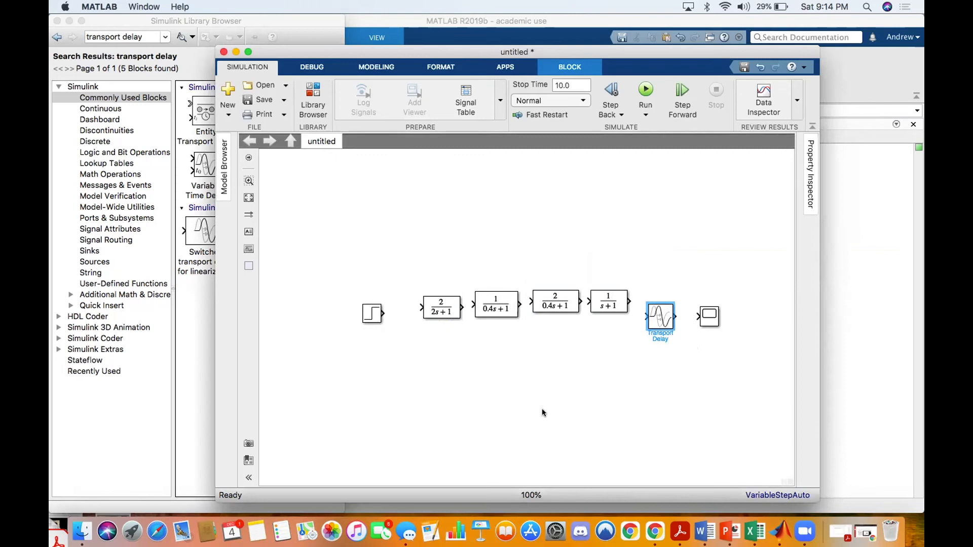
# Step: Set the simulation stop time to 50
pyautogui.click(569, 84)
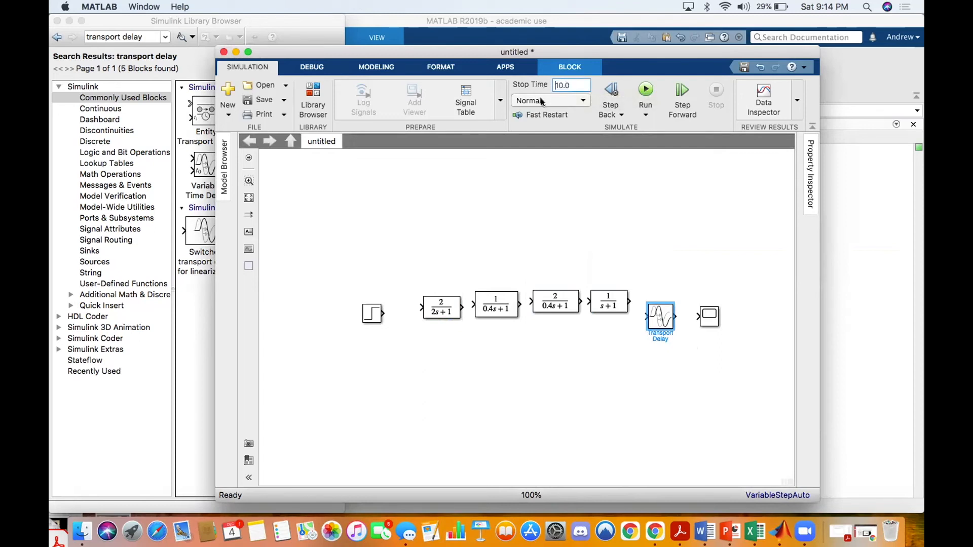
pyautogui.click(568, 84)
pyautogui.moveTo(568, 84); pyautogui.dragTo(552, 86)
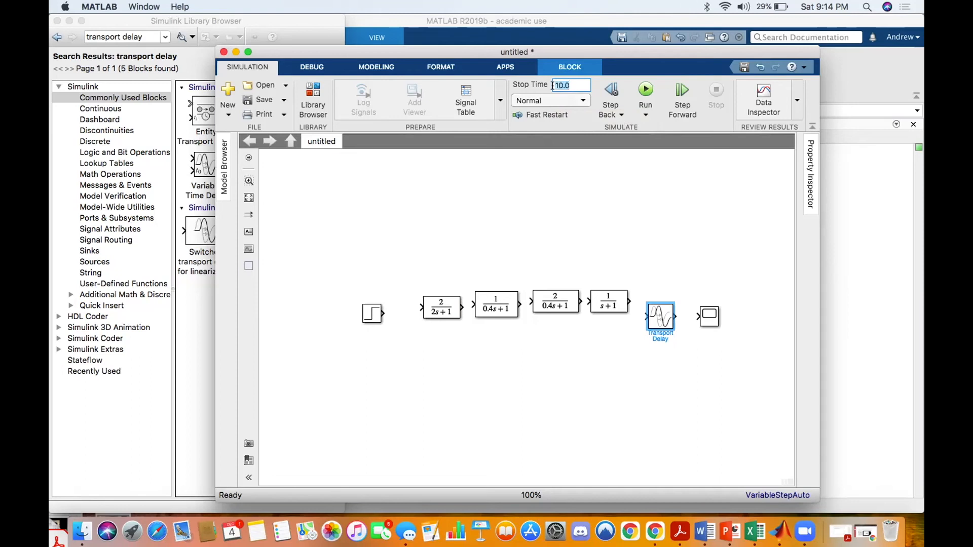
pyautogui.write('50')
pyautogui.click(558, 216)
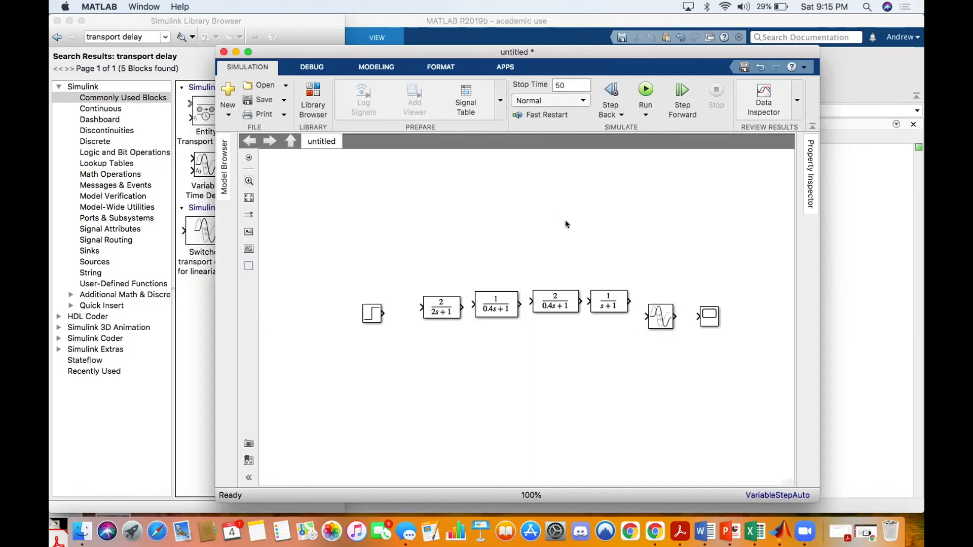
# Step: Connect the Step, the four Transfer Fcn blocks, the Transport Delay and the Scope in series with signal lines
pyautogui.moveTo(381, 313)
pyautogui.mouseDown()
pyautogui.moveTo(588, 301)
pyautogui.moveTo(646, 317)
pyautogui.moveTo(696, 315)
pyautogui.mouseUp()
pyautogui.click(511, 306)
pyautogui.click(670, 320)
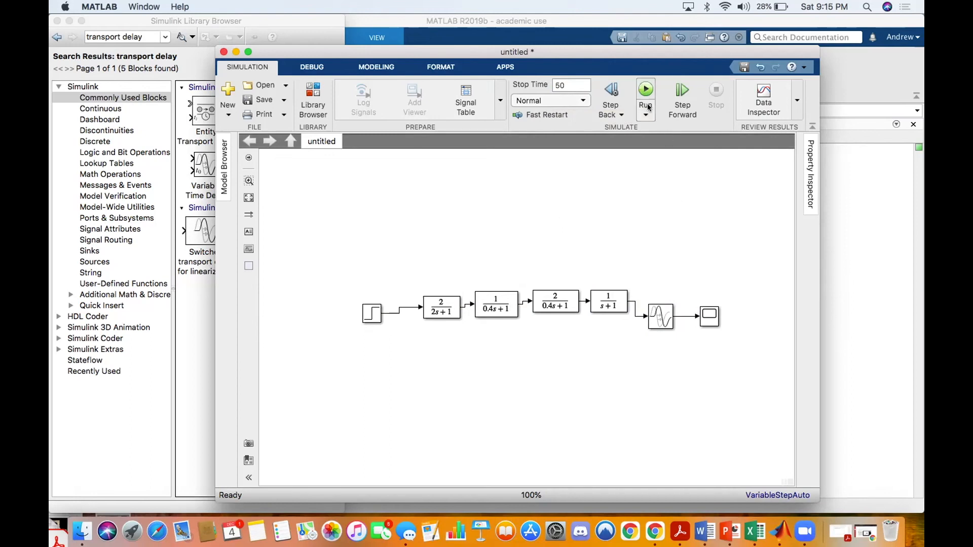
# Step: Run the simulation and open the Scope block to view the system's output
pyautogui.click(645, 81)
pyautogui.click(646, 103)
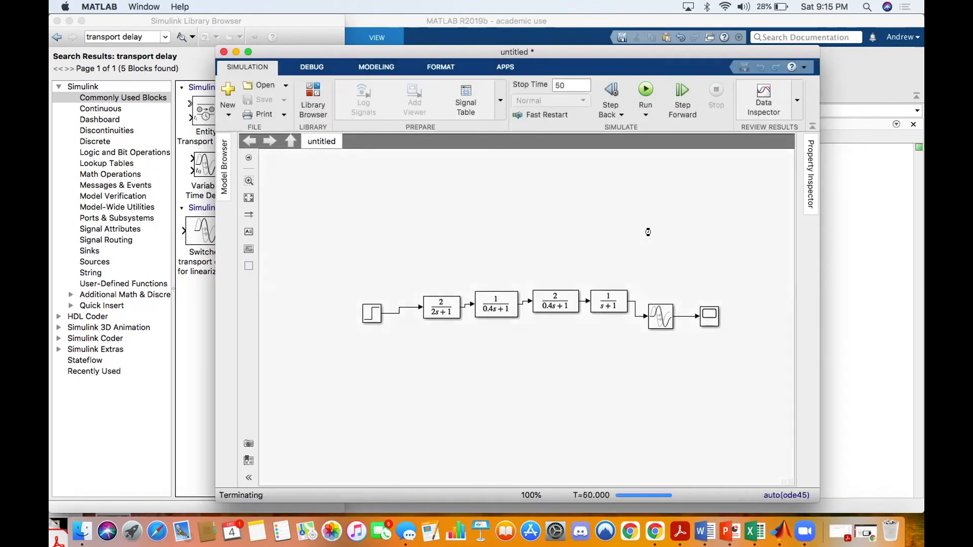
pyautogui.click(706, 313)
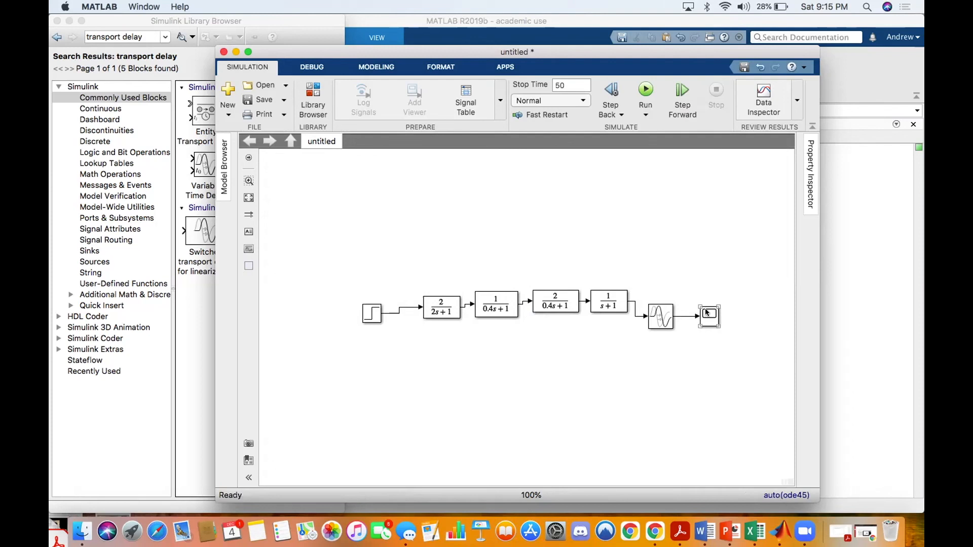
pyautogui.click(706, 313)
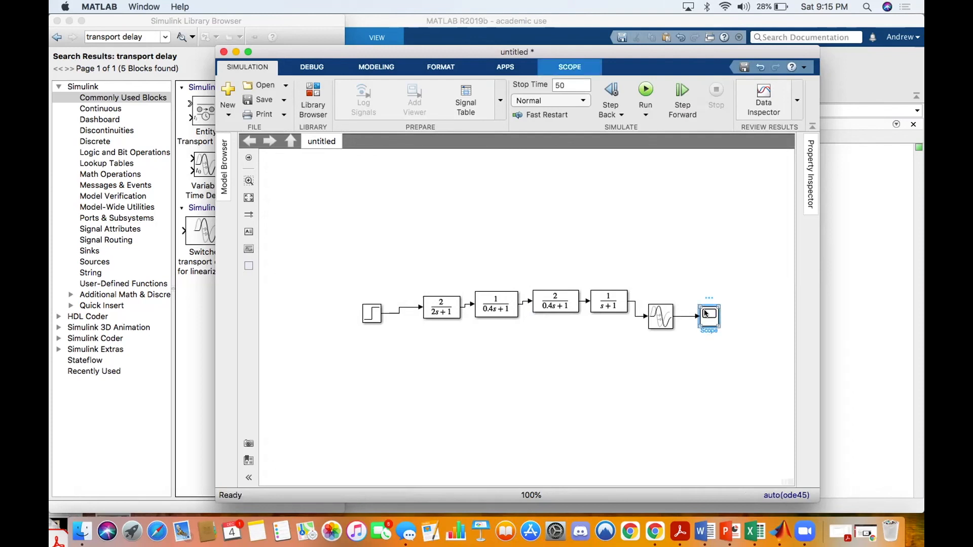
pyautogui.doubleClick(706, 312)
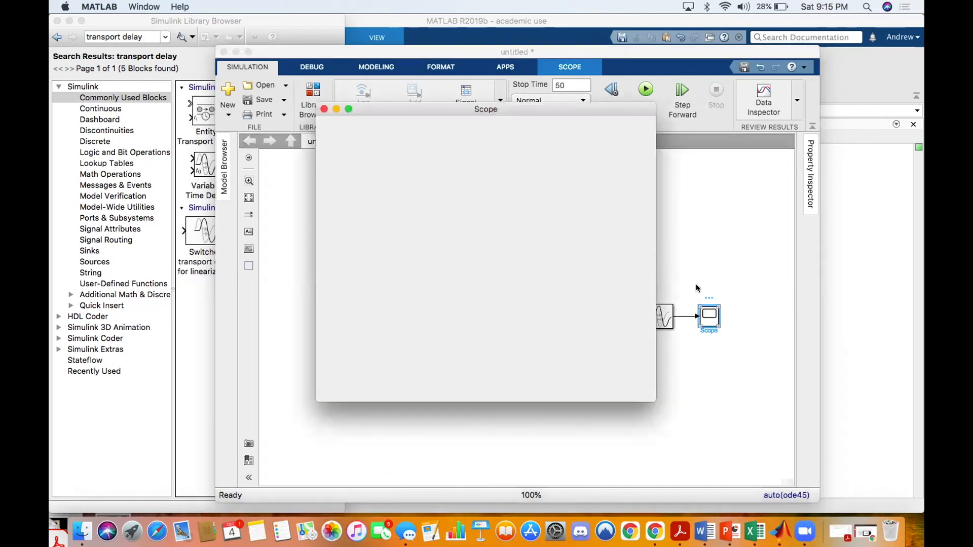